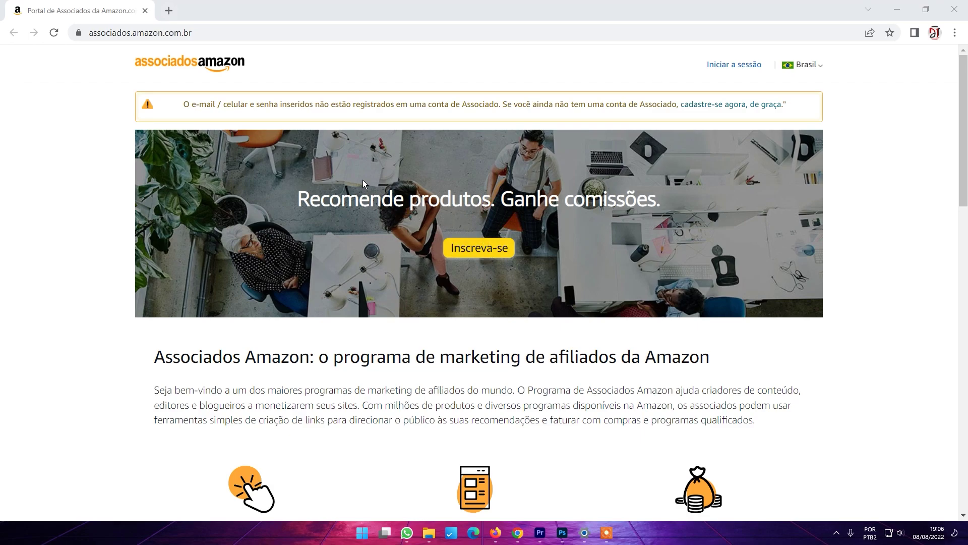
Step: Start the Amazon Associados sign-up from the Inscreva-se button on the landing page banner
scroll(217, 237, "down", 20)
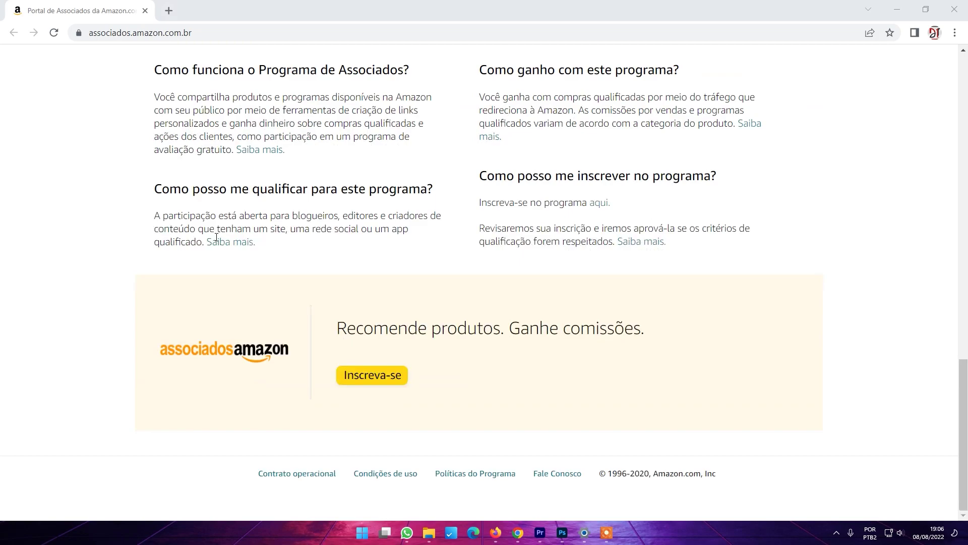
scroll(218, 237, "up", 7)
scroll(218, 237, "up", 13)
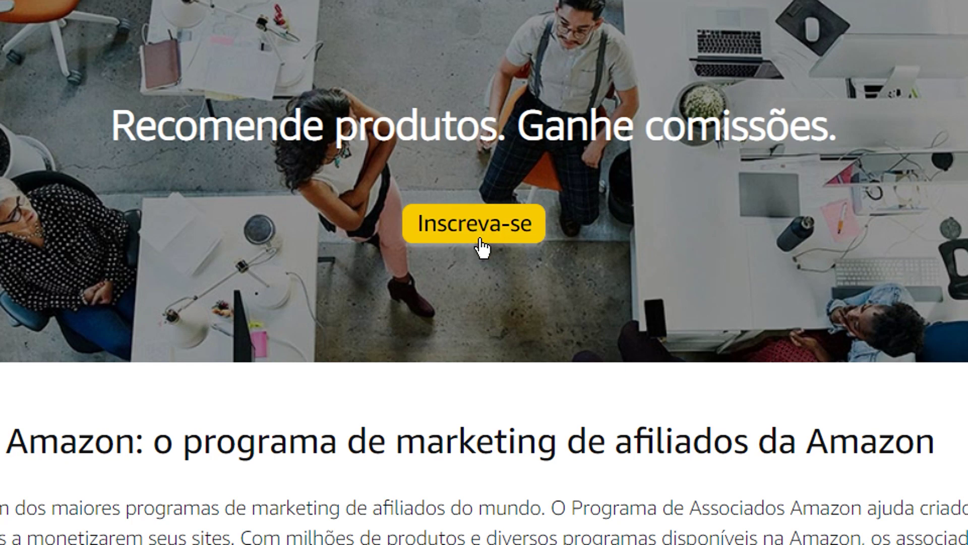
left_click(483, 241)
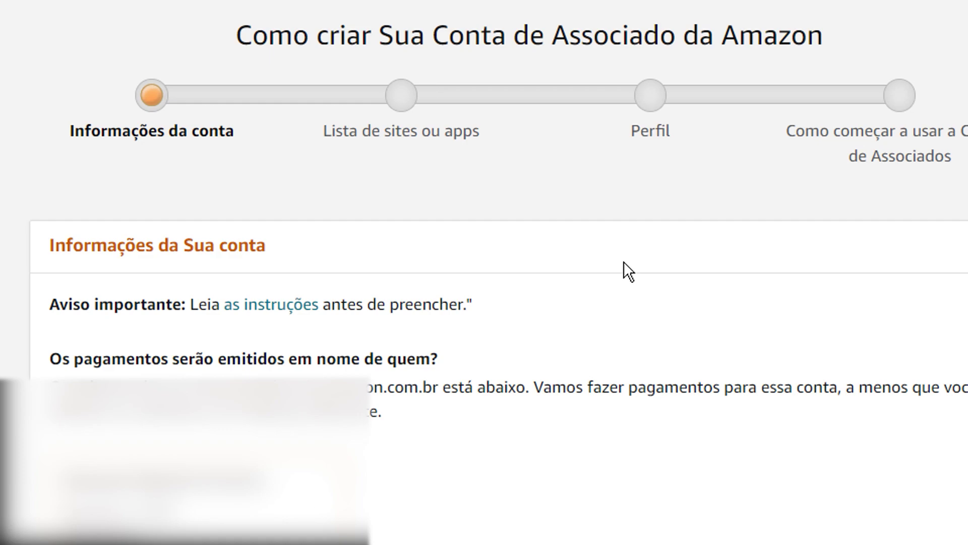
Step: Answer 'Não' to the US citizen question and move on to the sites and apps step
scroll(623, 261, "down", 5)
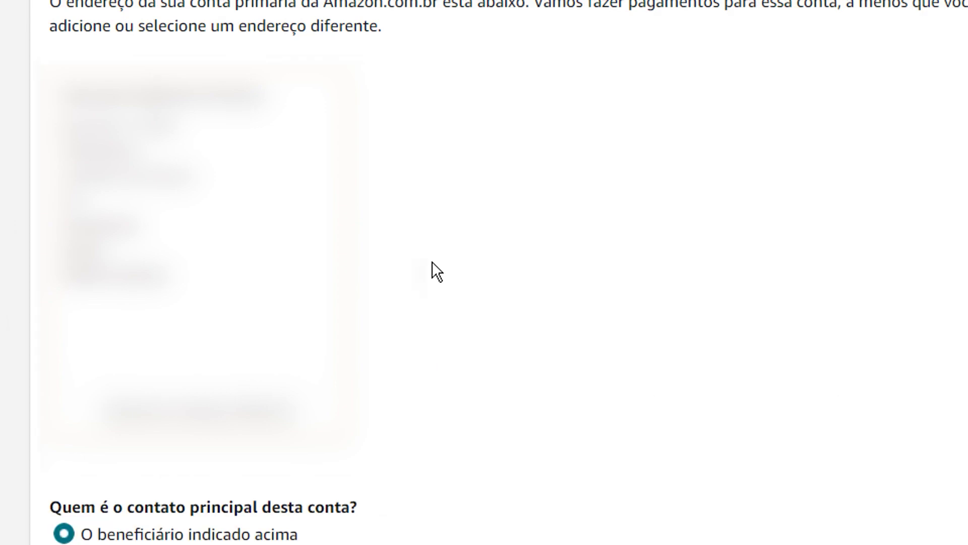
scroll(431, 261, "down", 6)
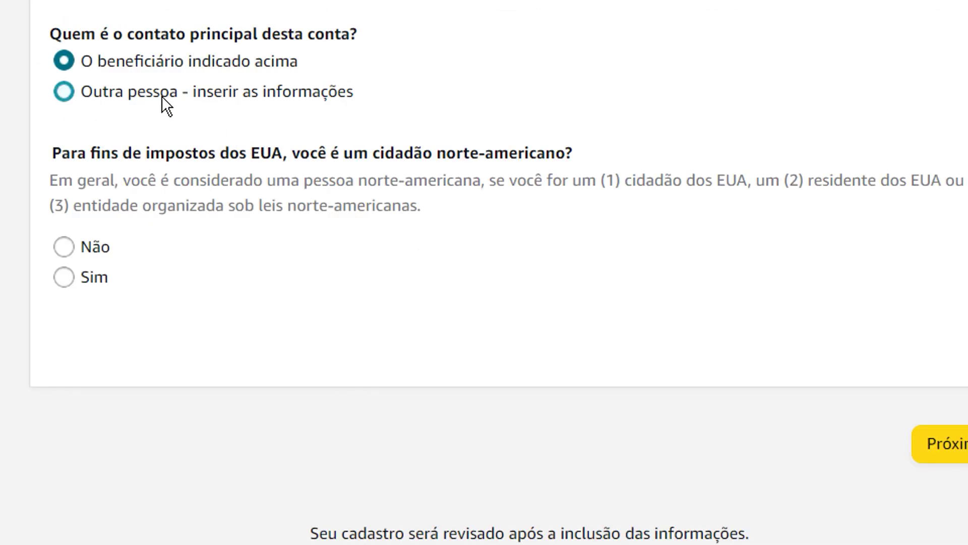
scroll(209, 87, "up", 1)
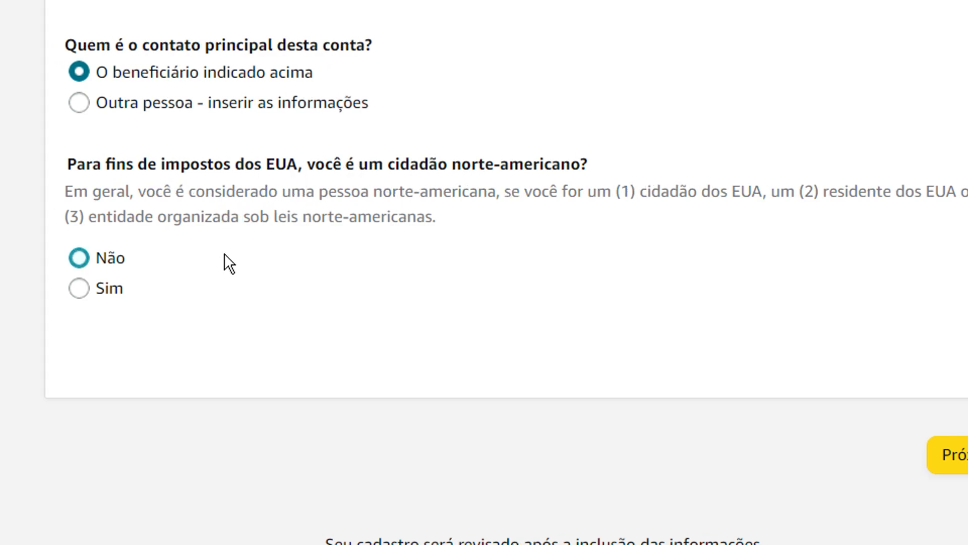
left_click(127, 266)
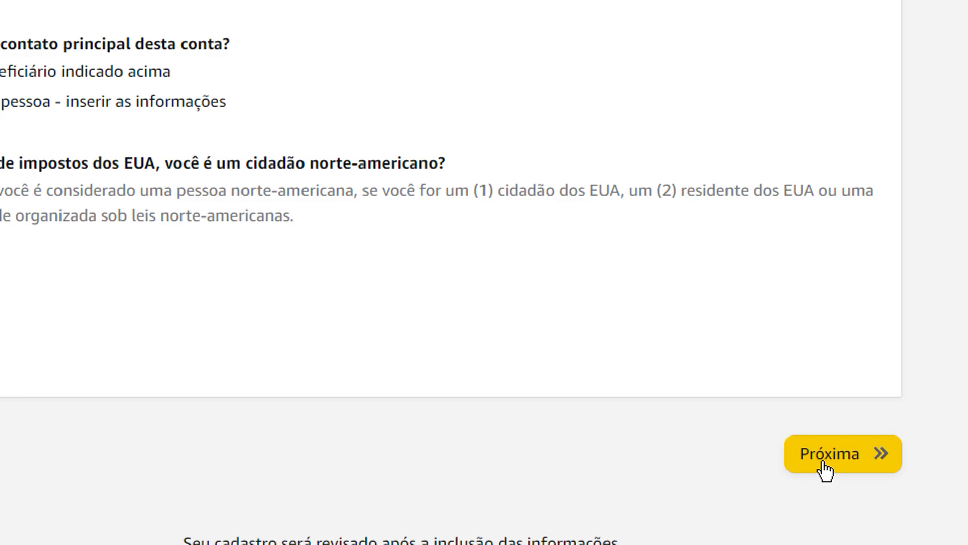
left_click(823, 463)
Step: Add the pasted YouTube channel URL to the site list and proceed to the Perfil step
scroll(822, 461, "up", 3)
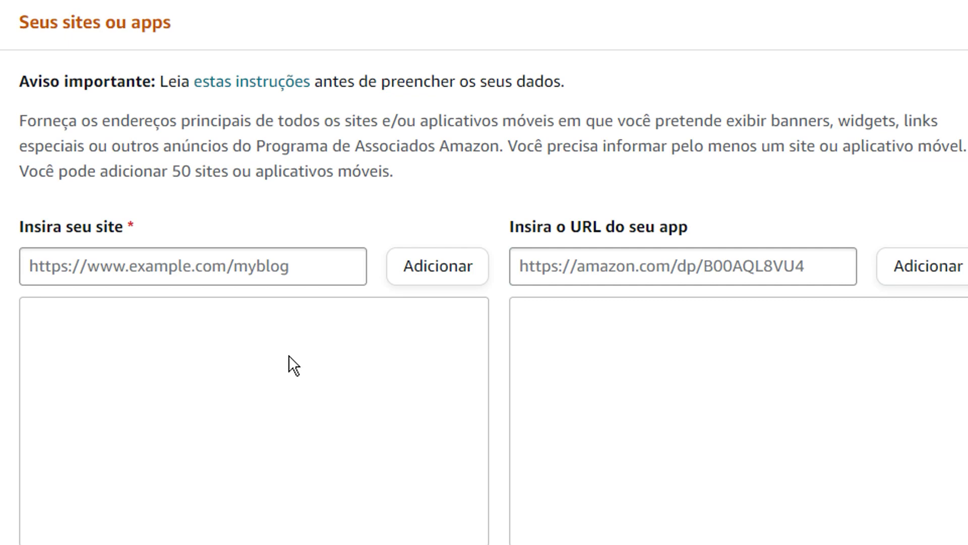
left_click(313, 260)
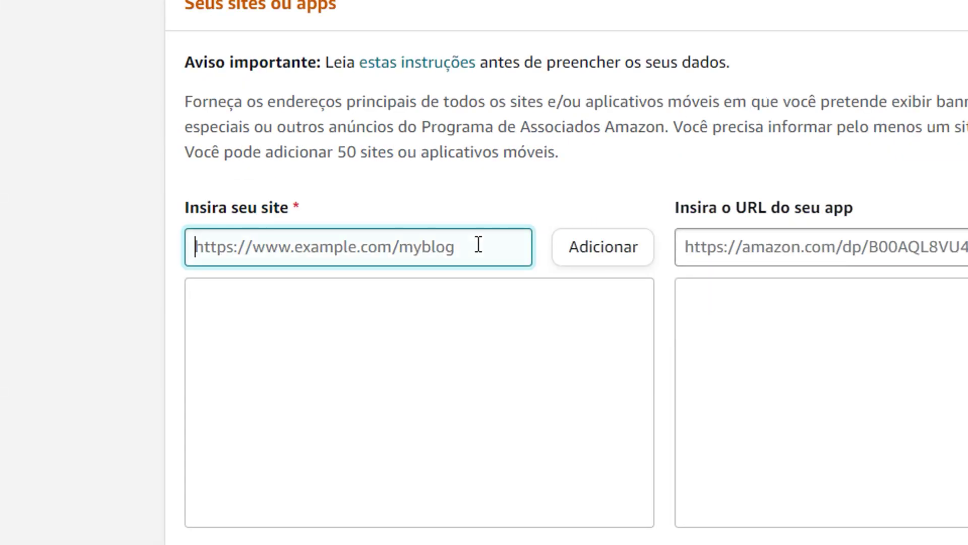
type("https://www.youtube.com/channel/UCM_neI2uMrv5211Y2HdHOPg")
left_click(586, 259)
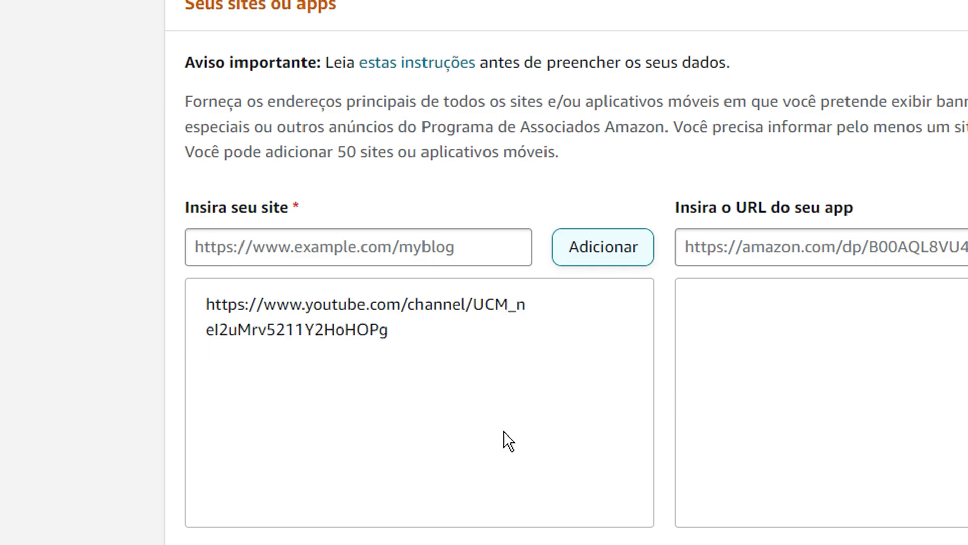
left_click_drag(338, 152, 578, 163)
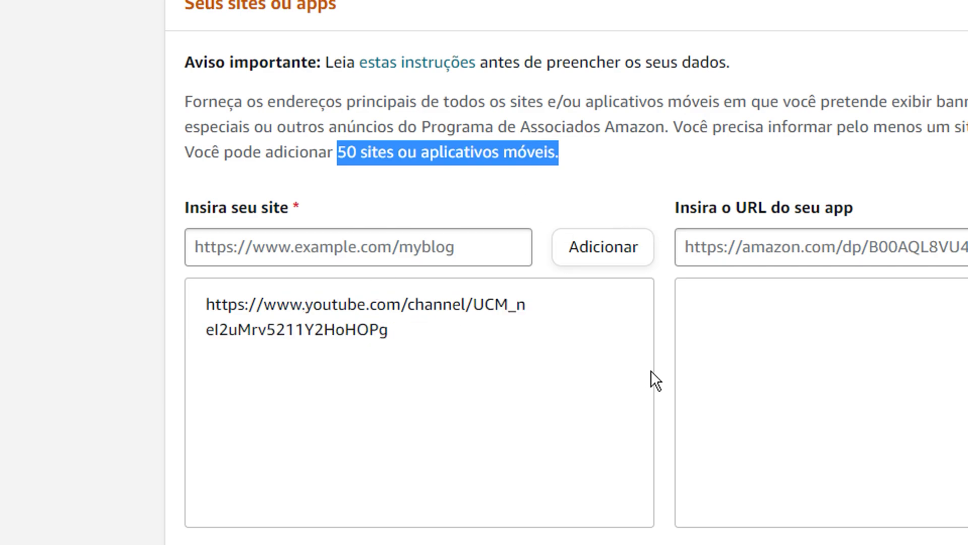
left_click(843, 474)
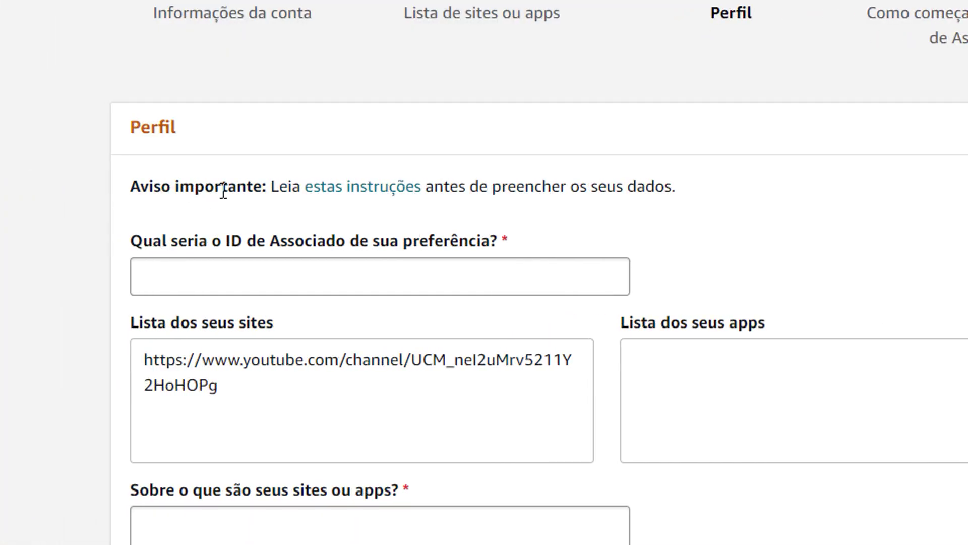
Step: Enter the preferred Associate ID in the profile
mouse_move(392, 199)
left_click(372, 278)
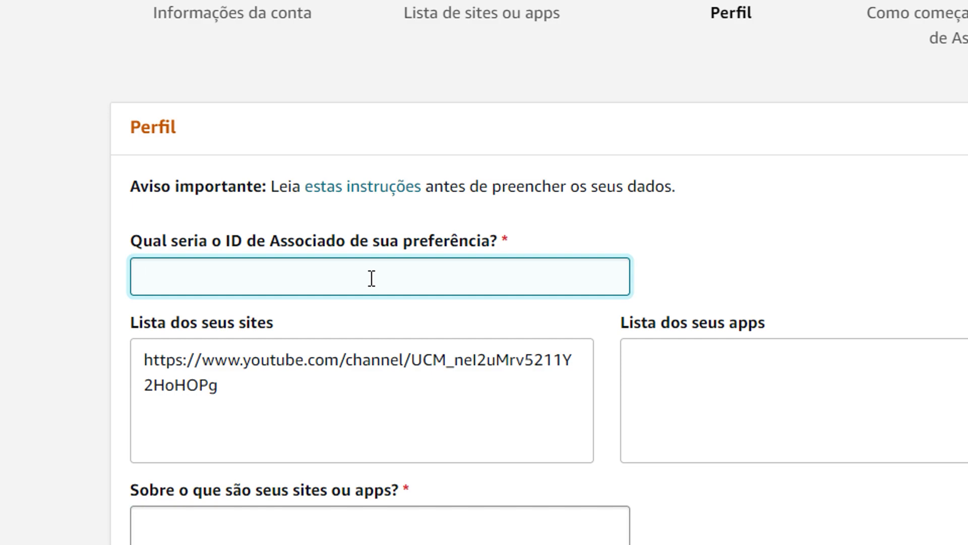
type("DrakTutoriais")
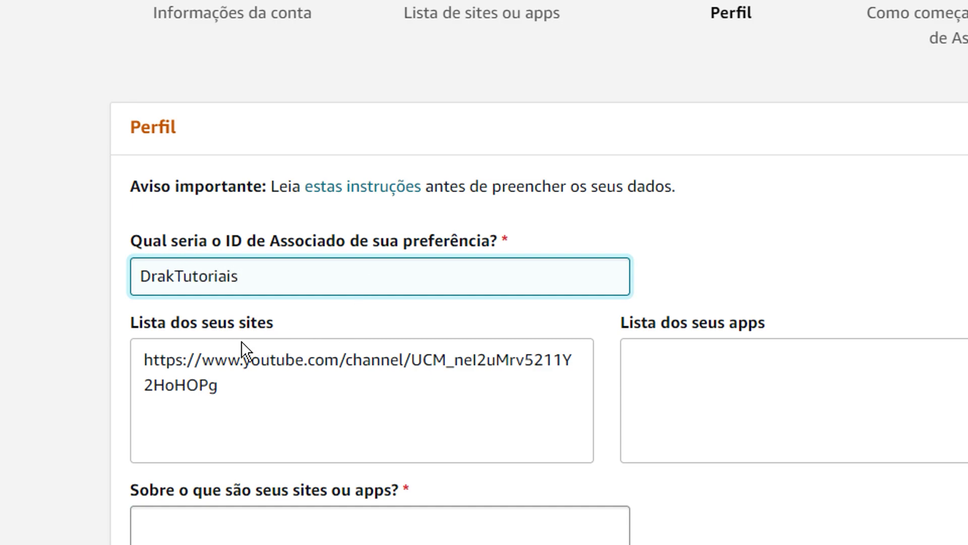
Step: Describe the sites as 'Criação de conteúdo sobre tecnologia e games em geral.'
scroll(317, 474, "down", 1)
scroll(317, 474, "down", 1)
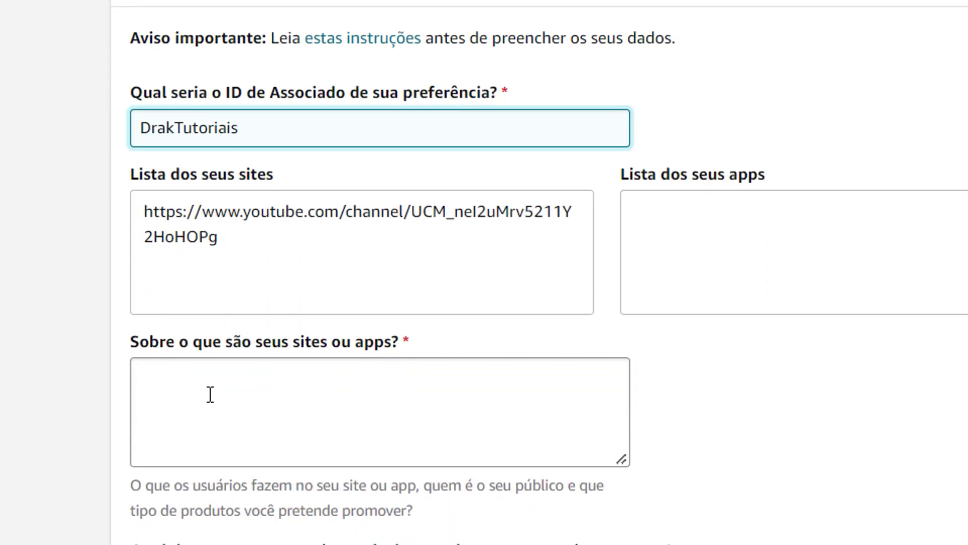
left_click(320, 393)
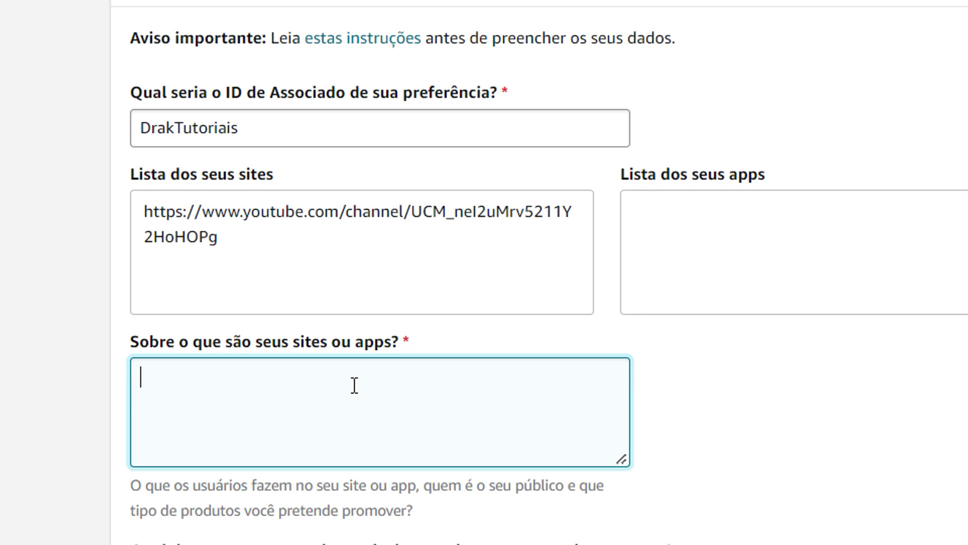
type("Criação de conteúdo sobre tecnologia e games em geral.")
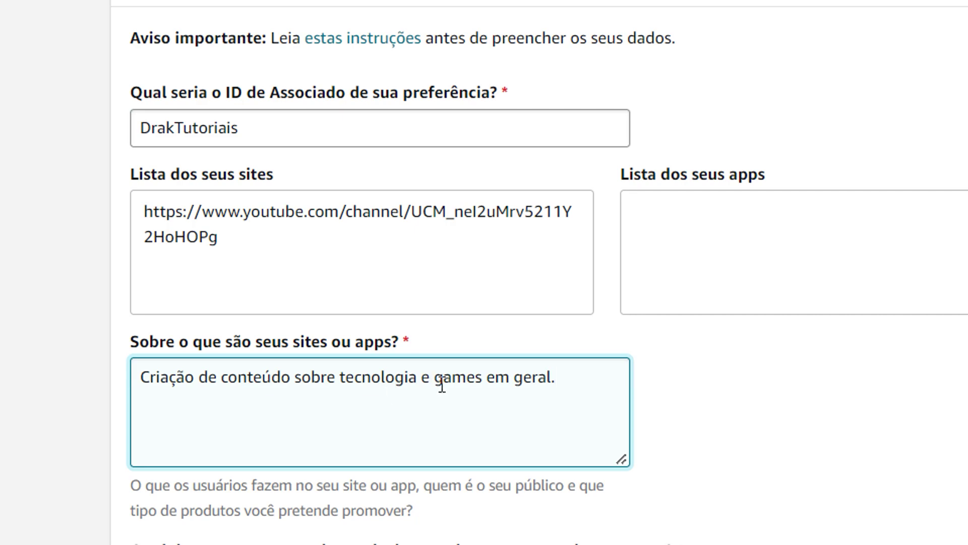
Step: Set the main topic to Computadores/Software/Tecnologia and the secondary topic to Jogos
scroll(722, 397, "down", 2)
scroll(722, 397, "down", 5)
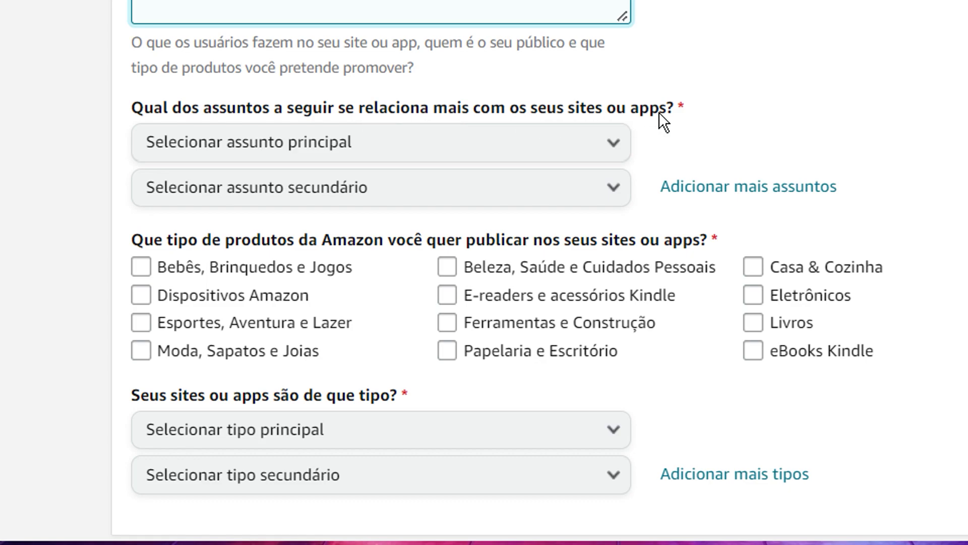
left_click(376, 156)
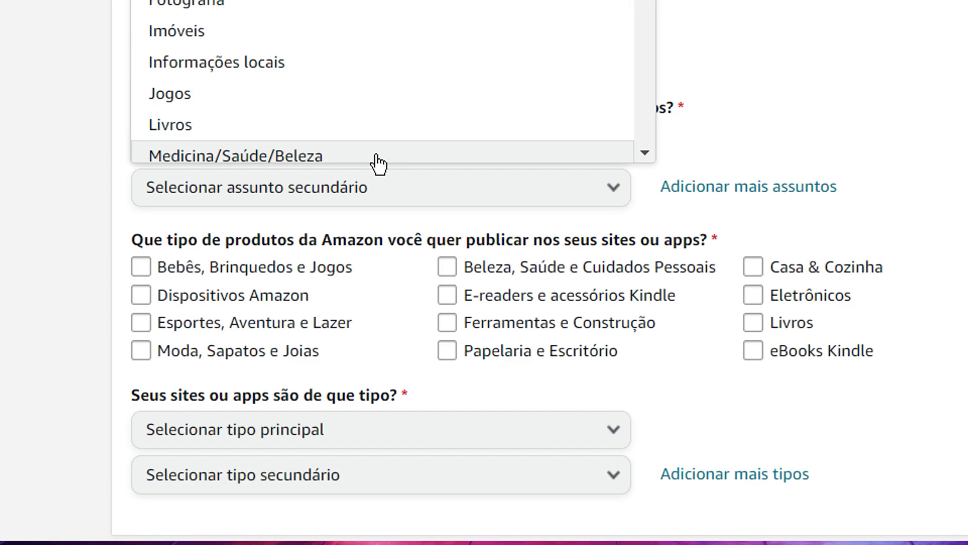
scroll(375, 164, "up", 7)
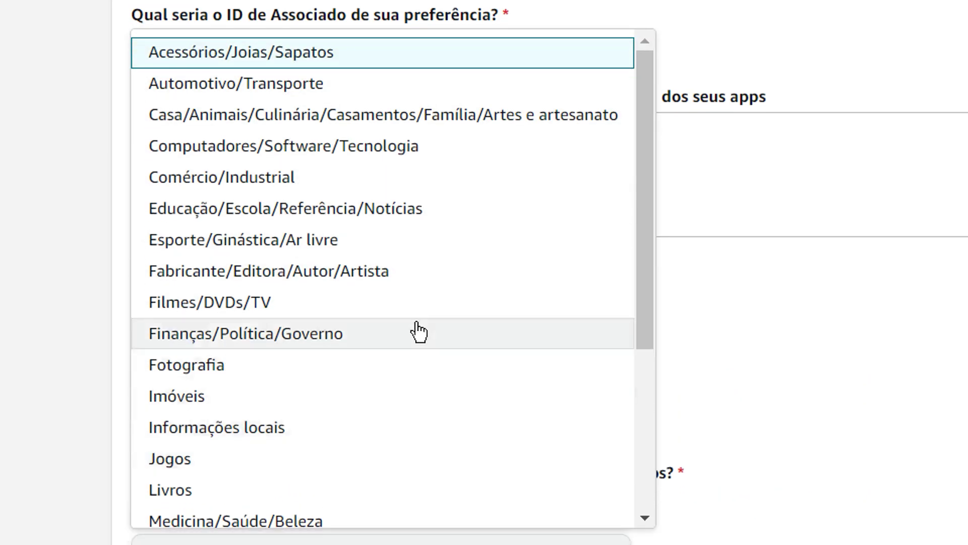
left_click(348, 166)
scroll(296, 474, "down", 3)
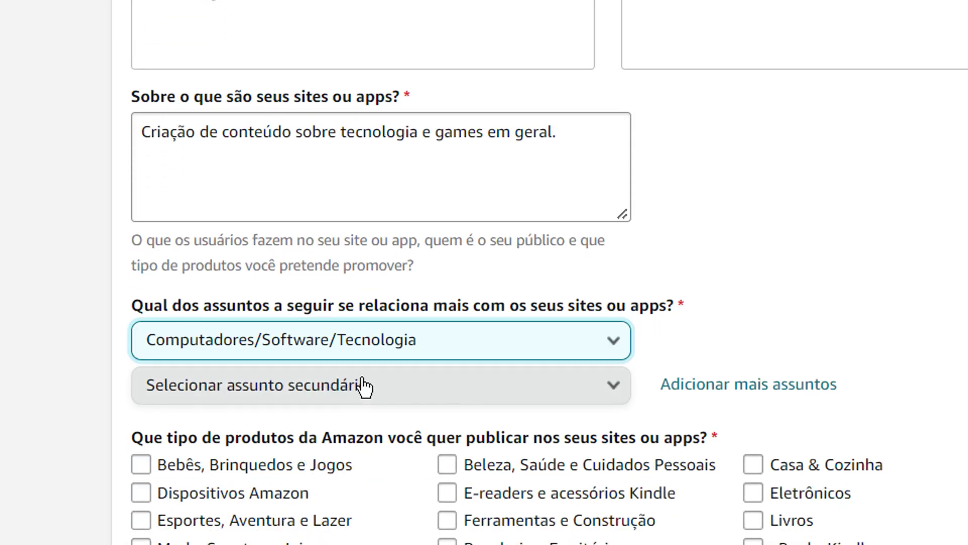
left_click(277, 396)
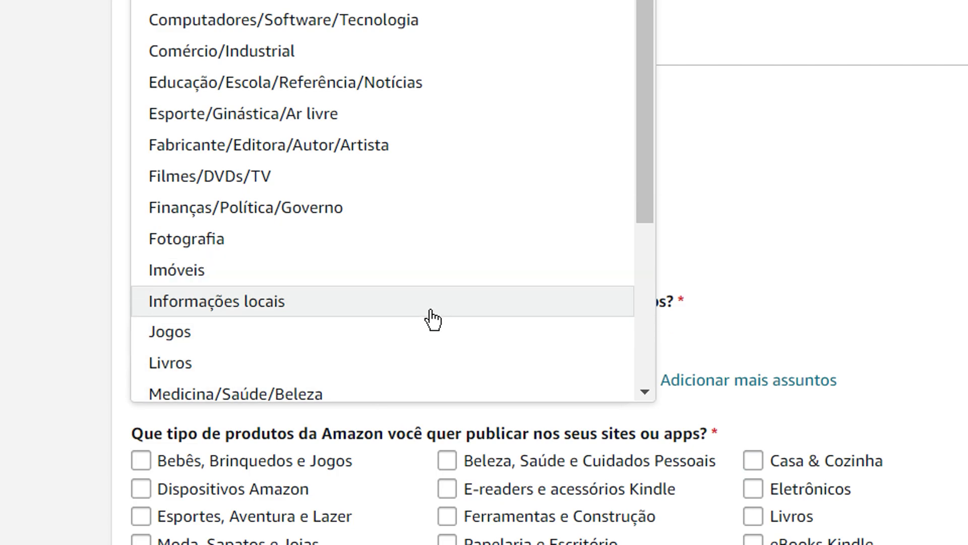
left_click(429, 332)
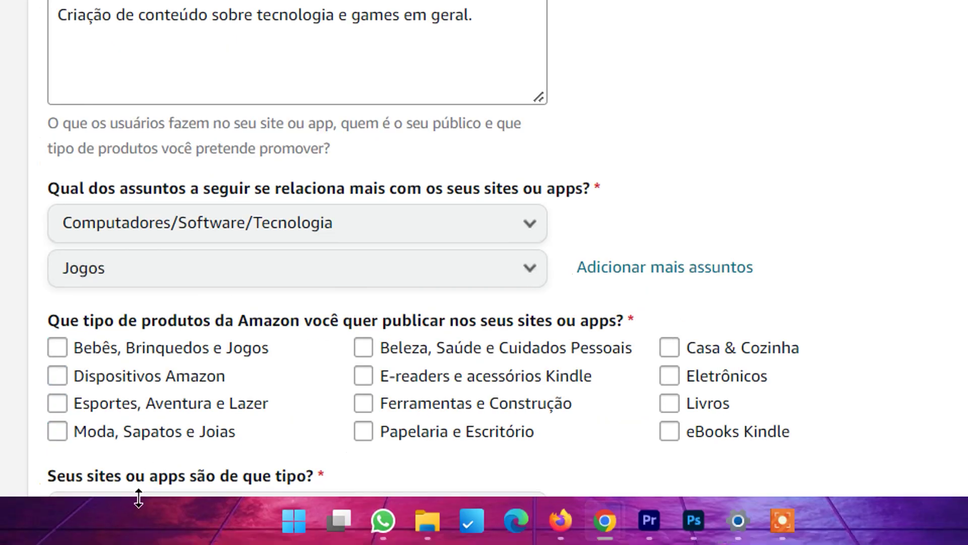
Step: Check Dispositivos Amazon, Kindle e-readers, Ferramentas e Construção and Eletrônicos as product types
scroll(195, 414, "down", 2)
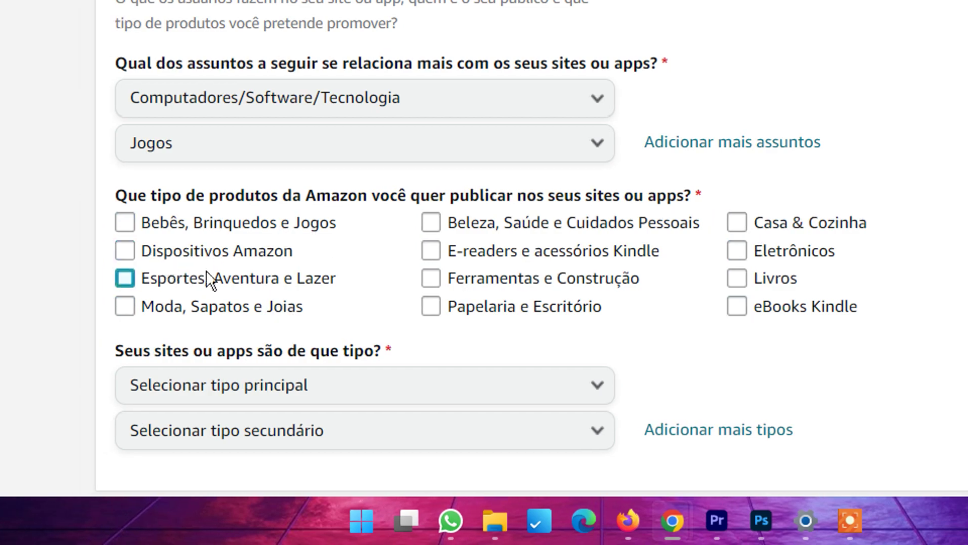
left_click(182, 251)
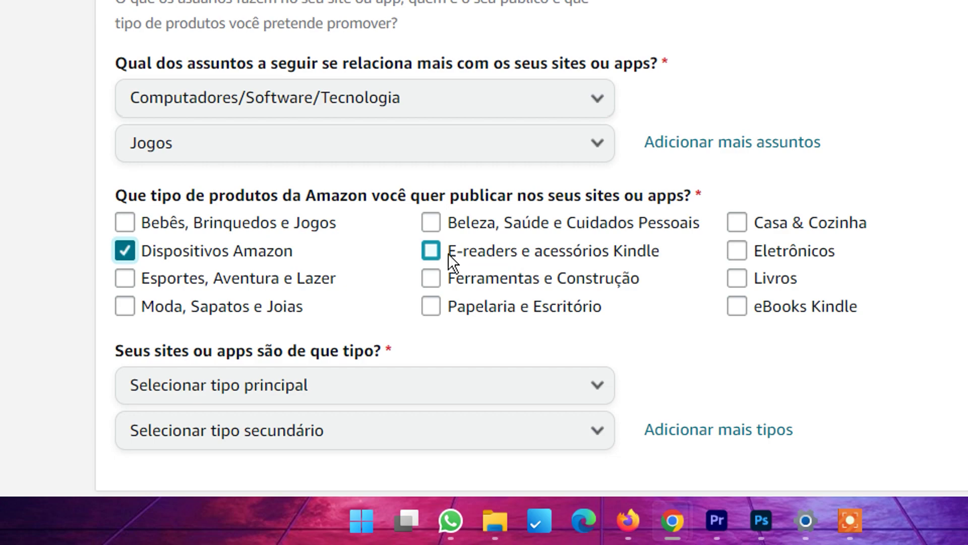
left_click(432, 251)
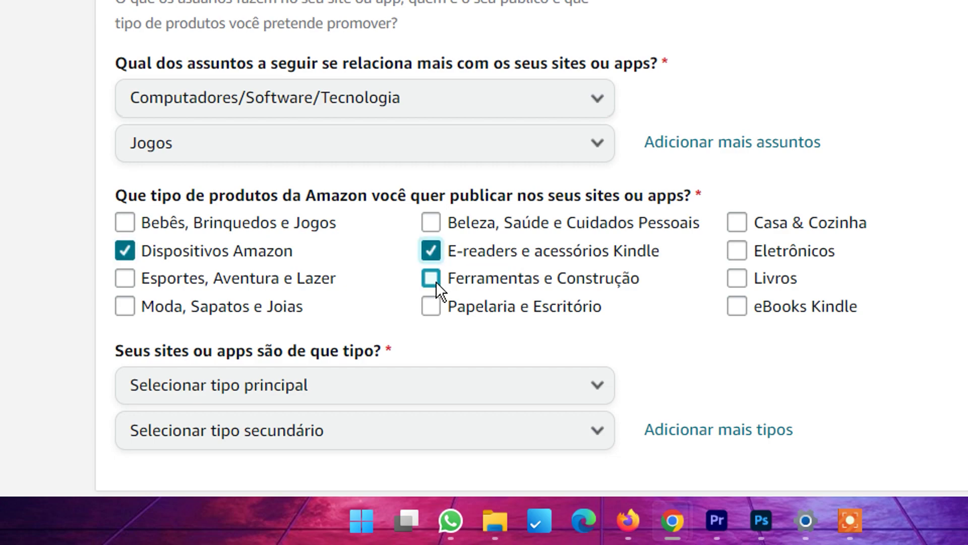
left_click(431, 278)
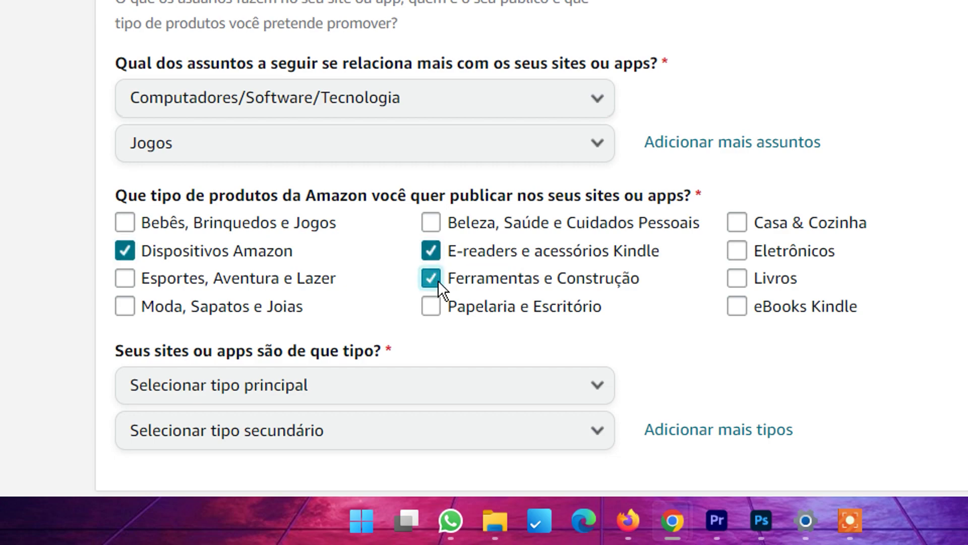
left_click(740, 251)
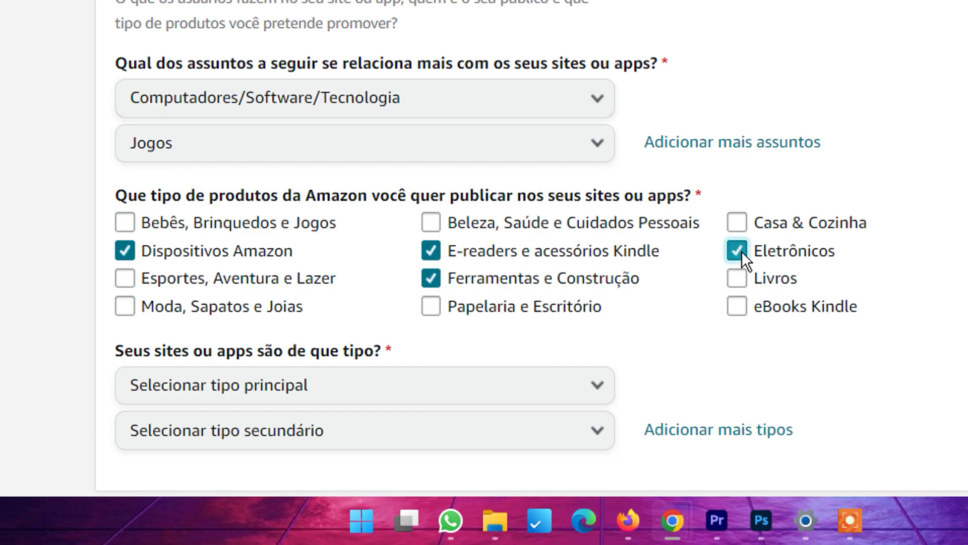
Step: Make Site de conteúdo the main site type and Site de comparação de preço the secondary
scroll(817, 258, "down", 2)
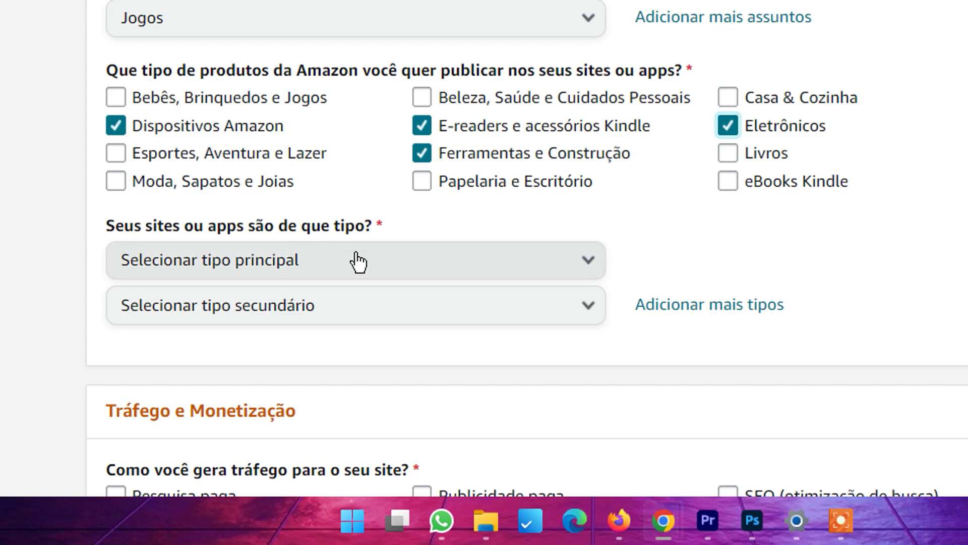
left_click(399, 273)
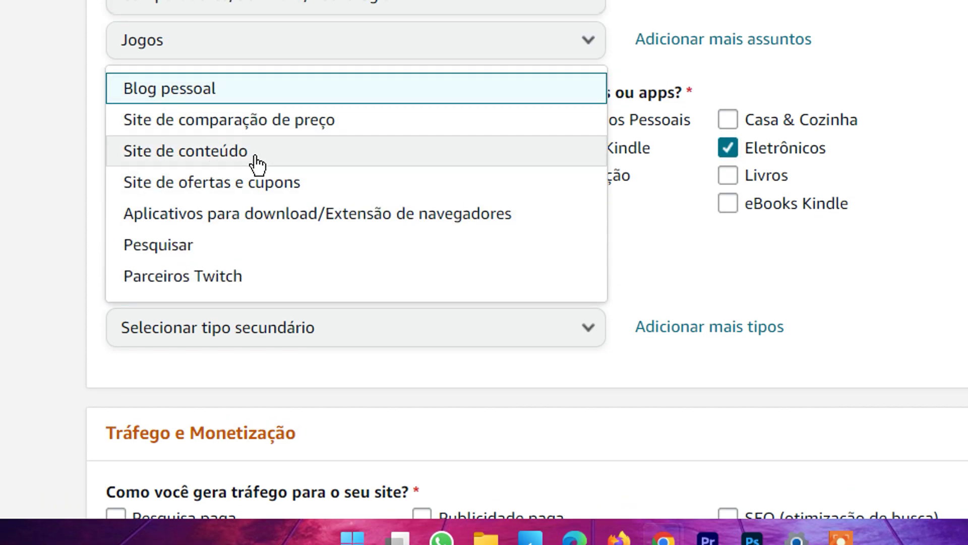
left_click(258, 162)
left_click(283, 333)
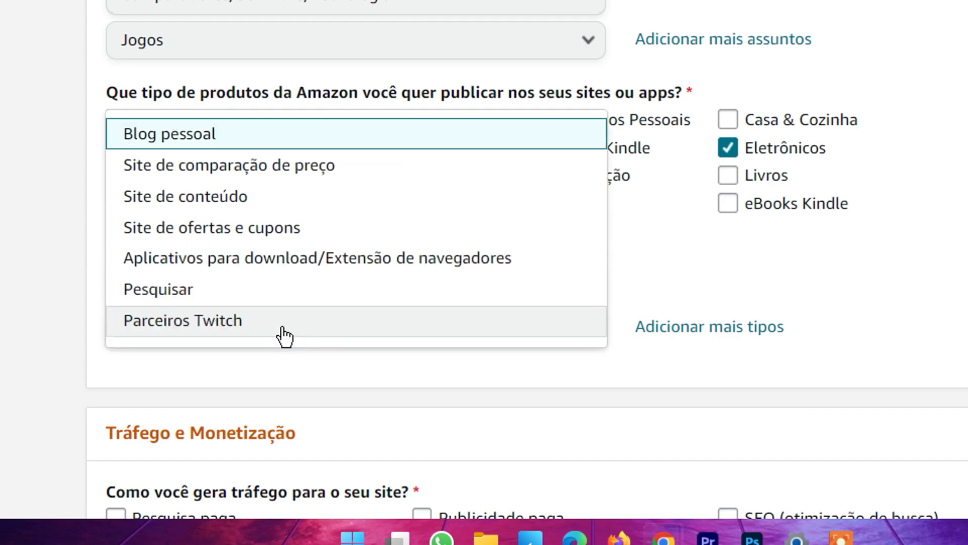
left_click(266, 171)
scroll(266, 172, "down", 7)
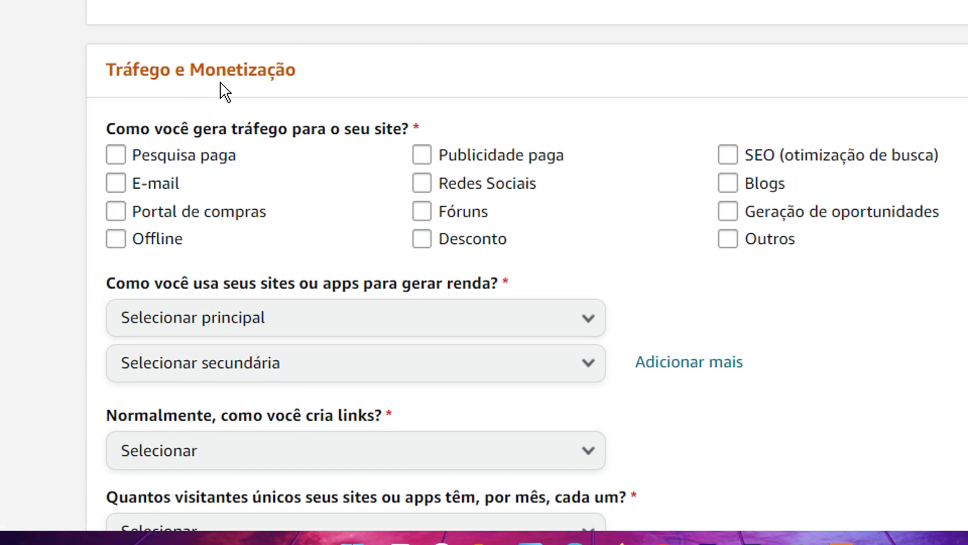
Step: Mark Redes Sociais and Outros as traffic sources; income methods Propaganda contextual and Publicidade paga
left_click(171, 141)
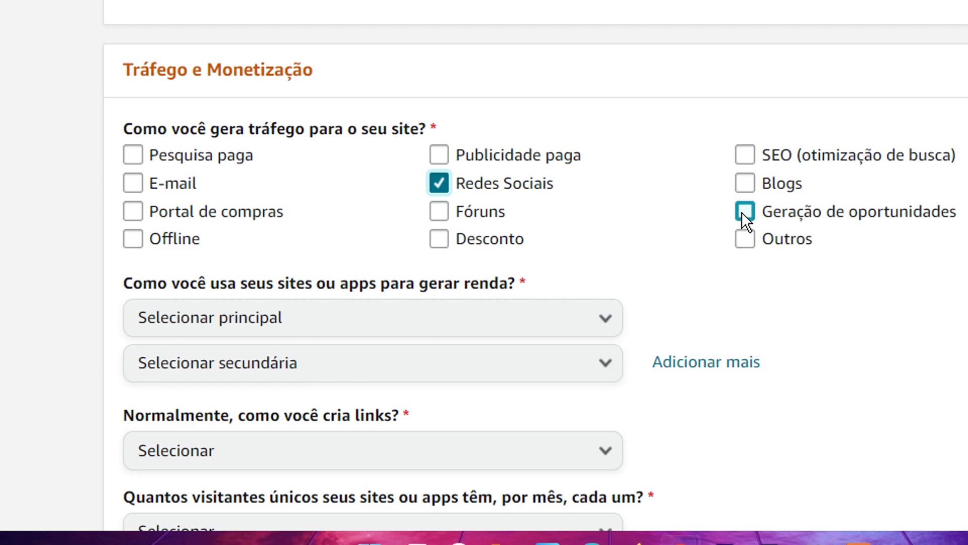
left_click(745, 239)
scroll(664, 275, "down", 4)
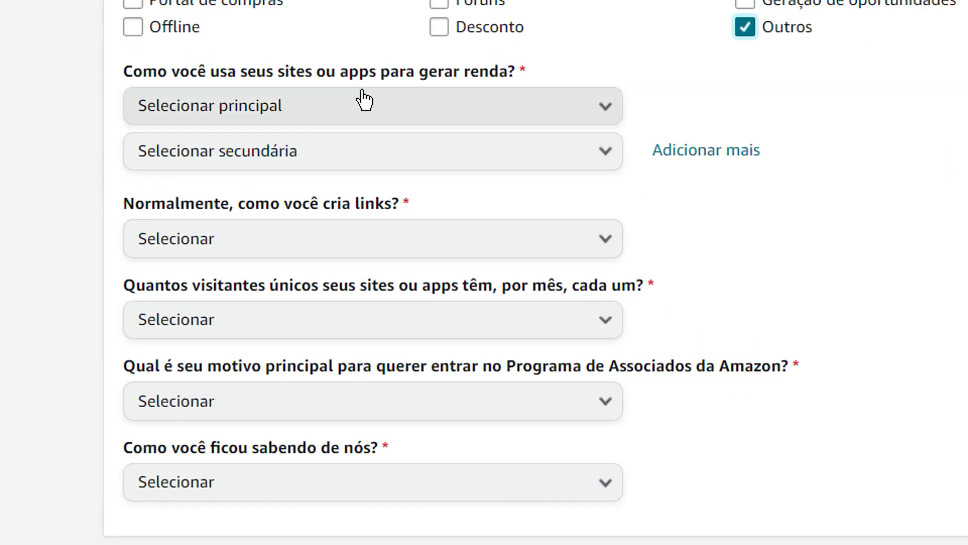
left_click(446, 105)
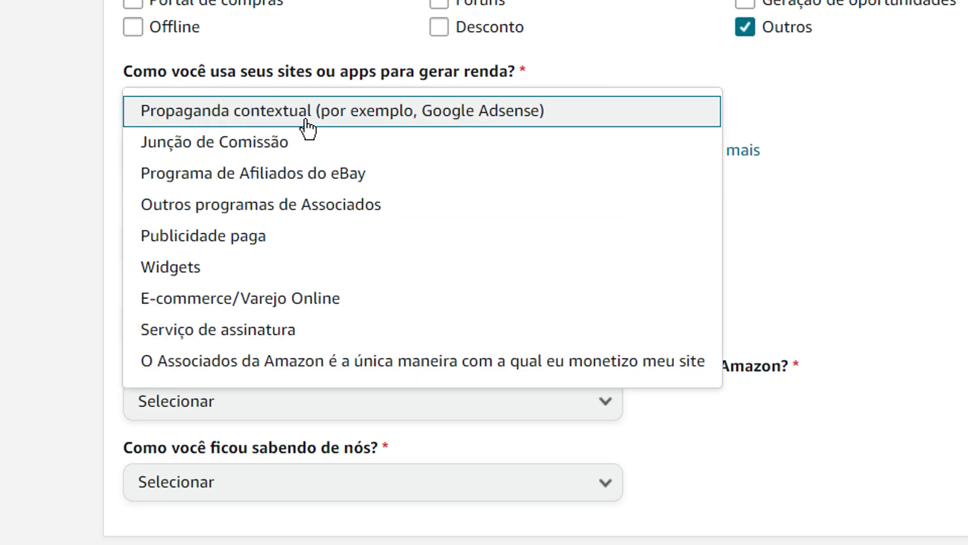
left_click(364, 121)
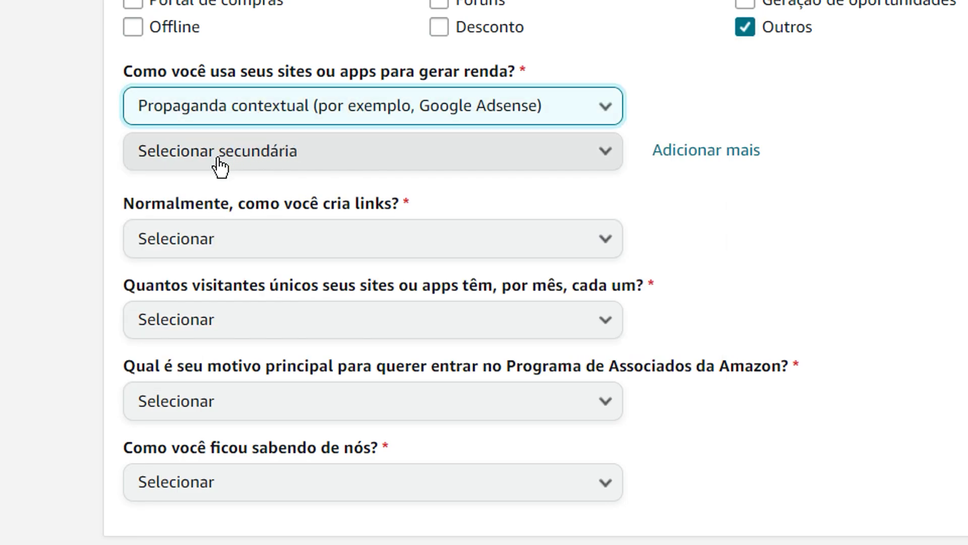
left_click(305, 159)
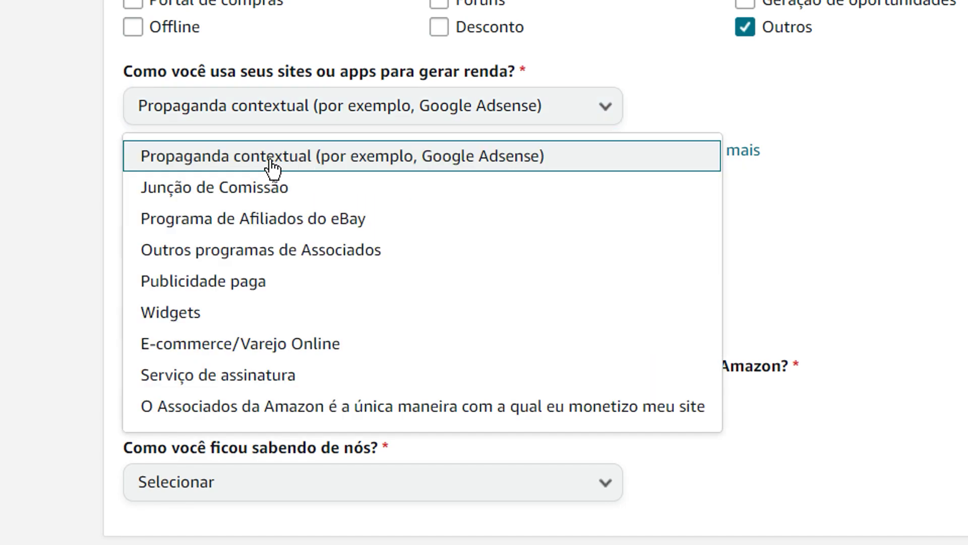
left_click(298, 294)
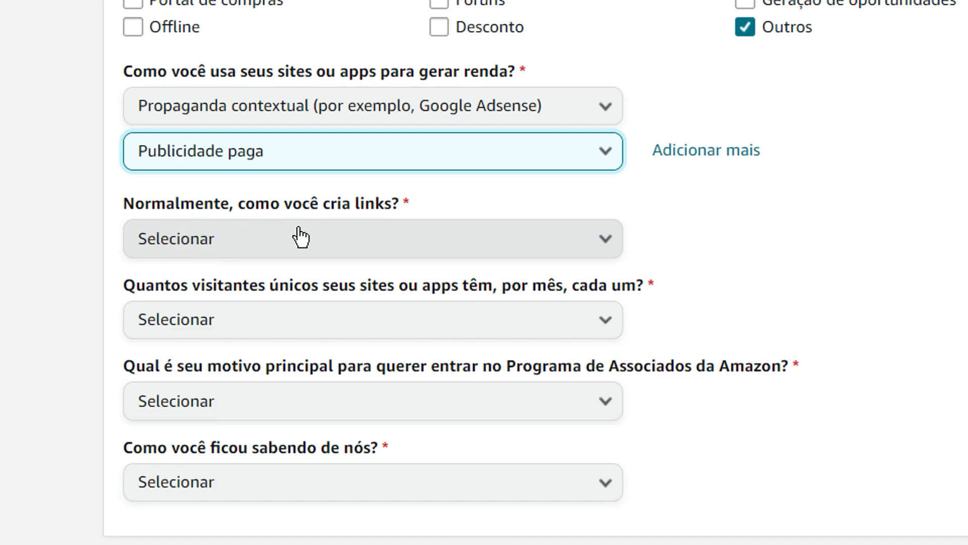
Step: Answer Outros for link creation, De 50.001 a 500.000 visitors, and reason Para monetizar meu site
left_click(367, 237)
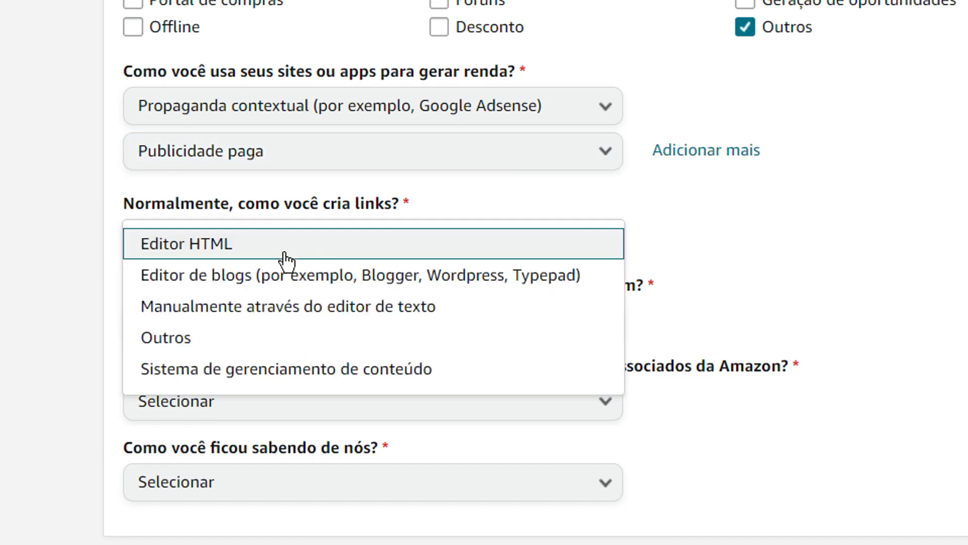
left_click(227, 341)
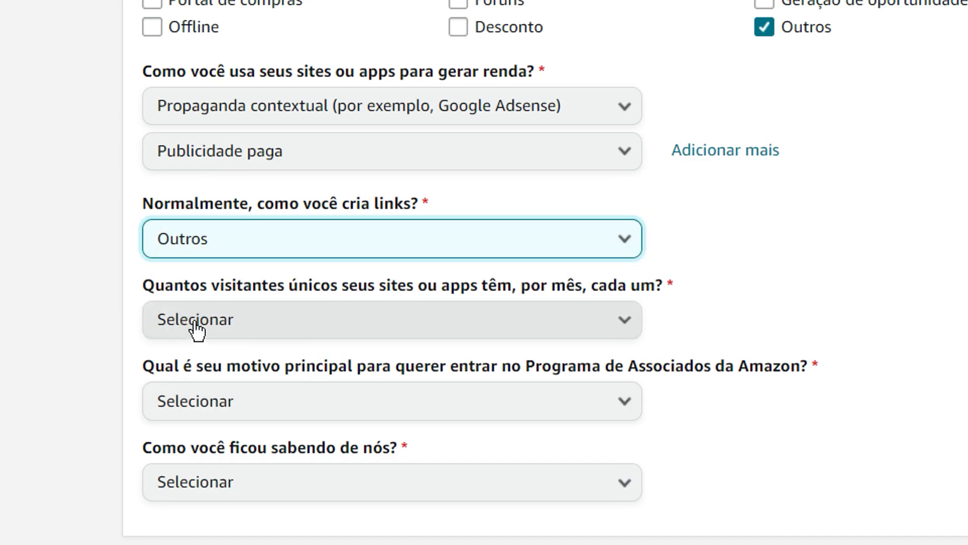
left_click(609, 323)
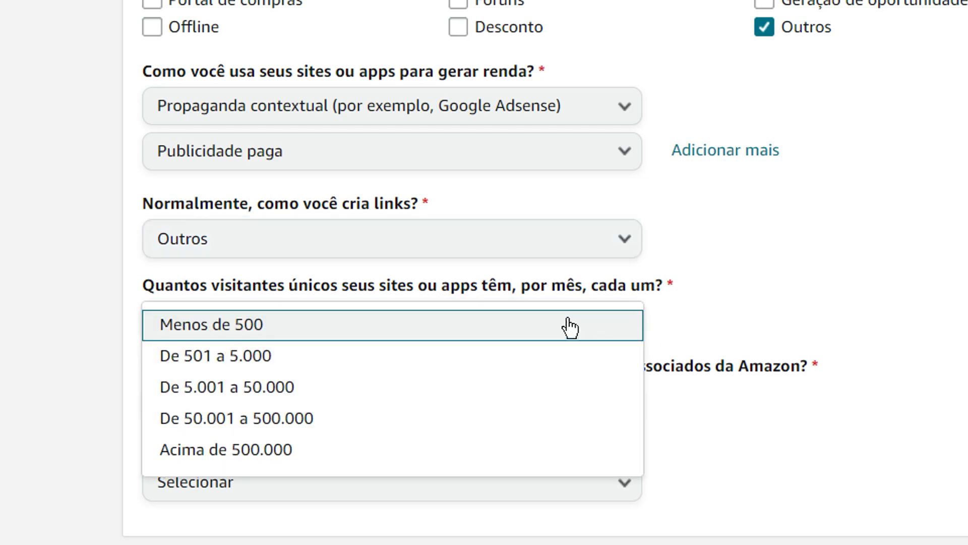
left_click(310, 424)
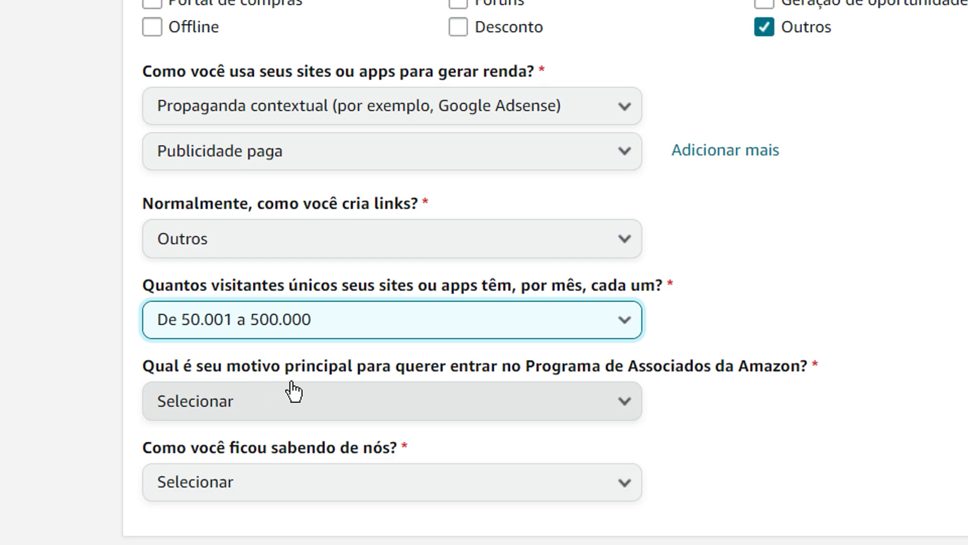
left_click(532, 411)
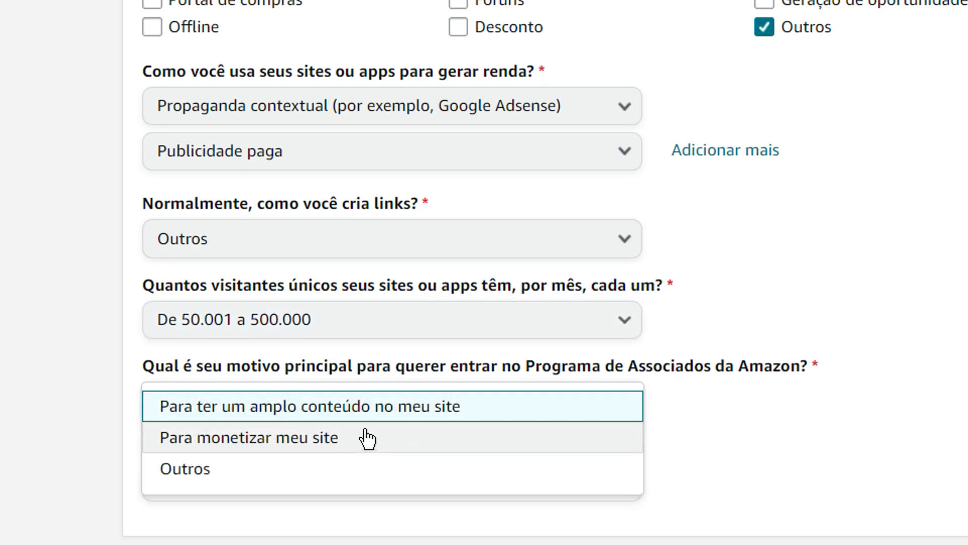
left_click(261, 440)
scroll(416, 436, "down", 2)
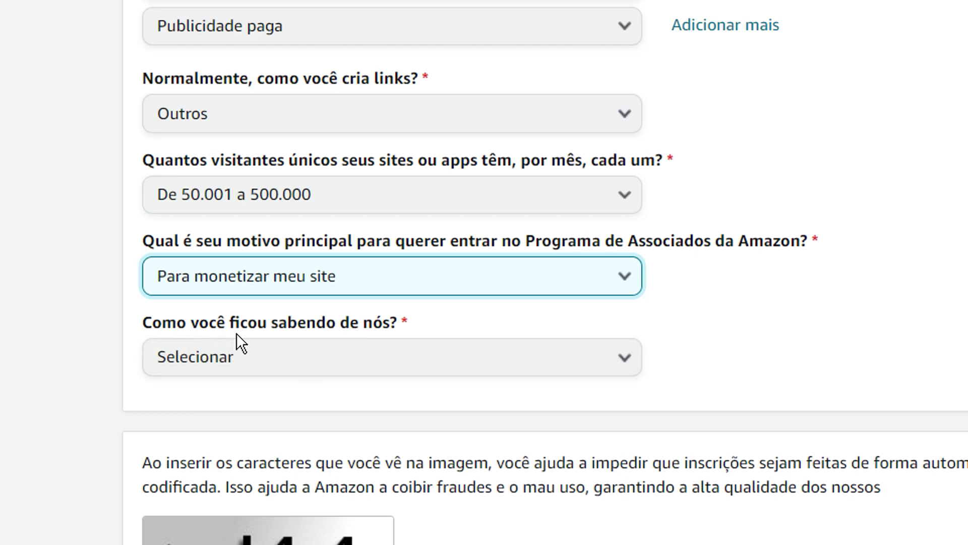
left_click(349, 347)
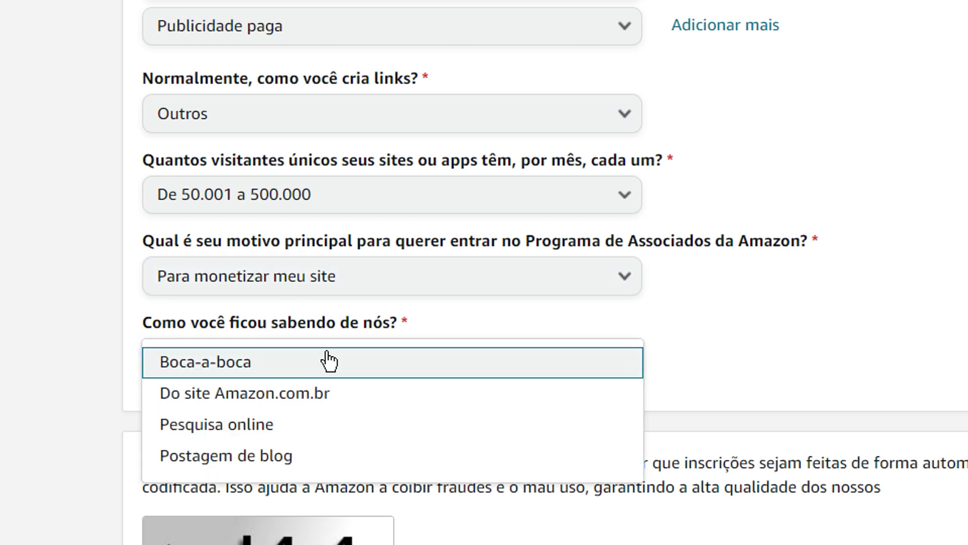
Step: Answer Pesquisa online for how you heard about the program
left_click(253, 425)
scroll(324, 402, "down", 7)
scroll(255, 108, "up", 3)
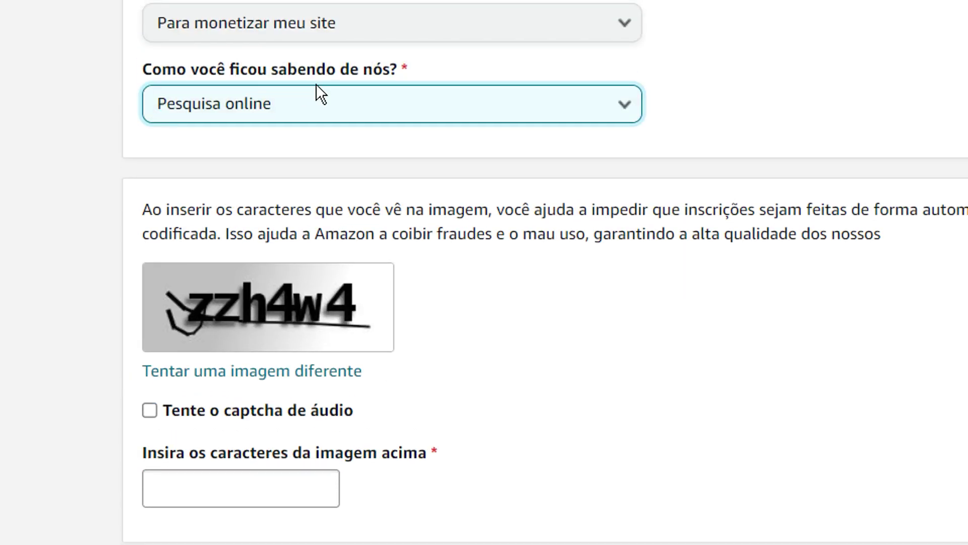
scroll(322, 308, "down", 3)
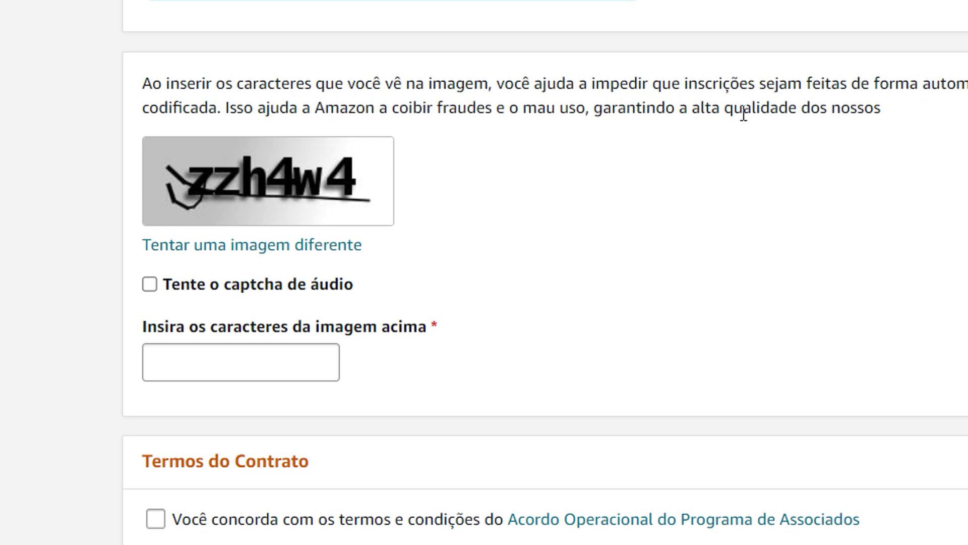
Step: Type the captcha text, accept the Operating Agreement and submit the registration with Finalizar
left_click(215, 353)
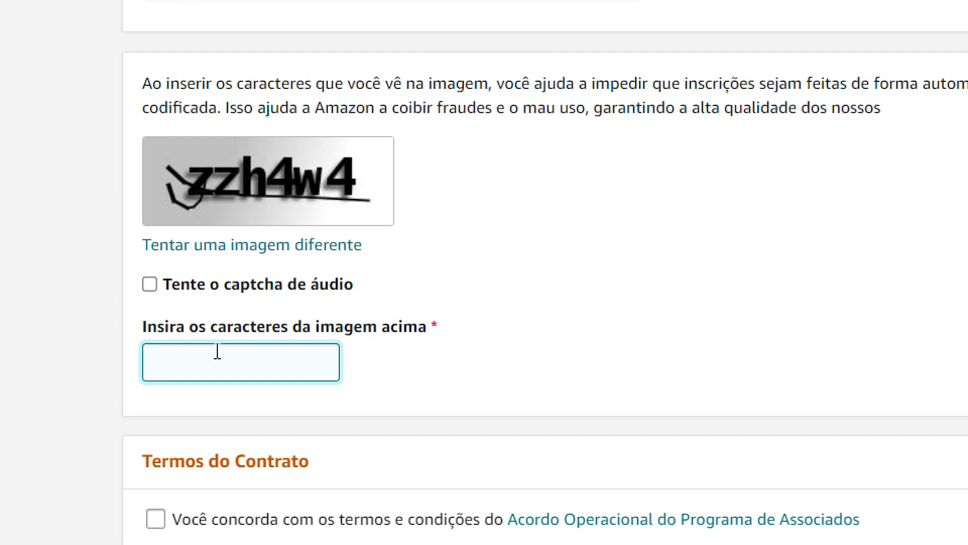
type("zzh4w4")
scroll(225, 353, "down", 5)
left_click(163, 267)
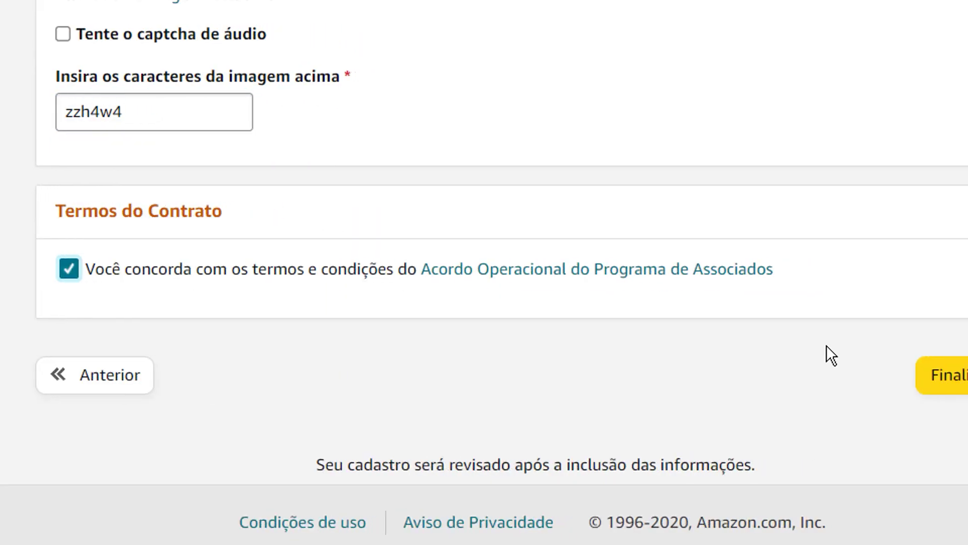
left_click(855, 383)
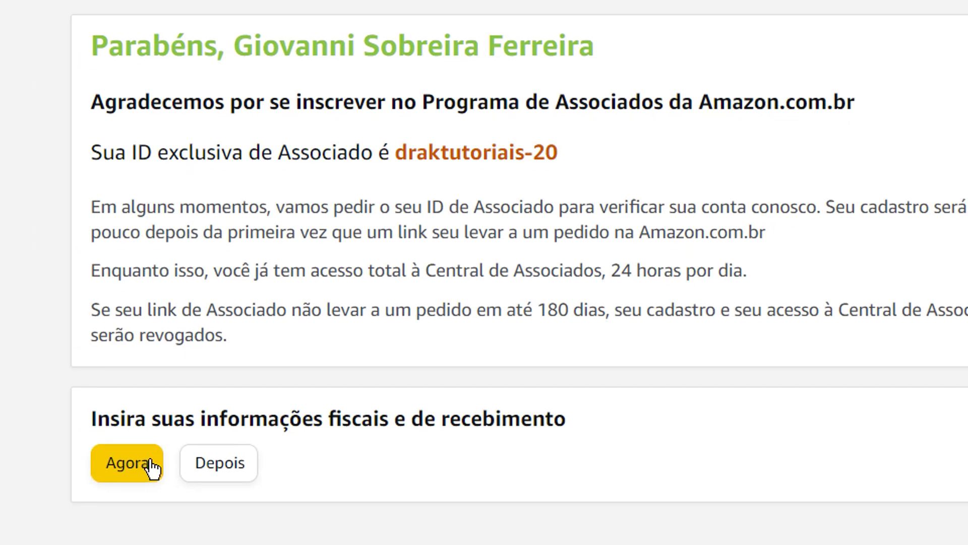
Step: Choose Agora to enter tax and payment information right away
left_click(147, 466)
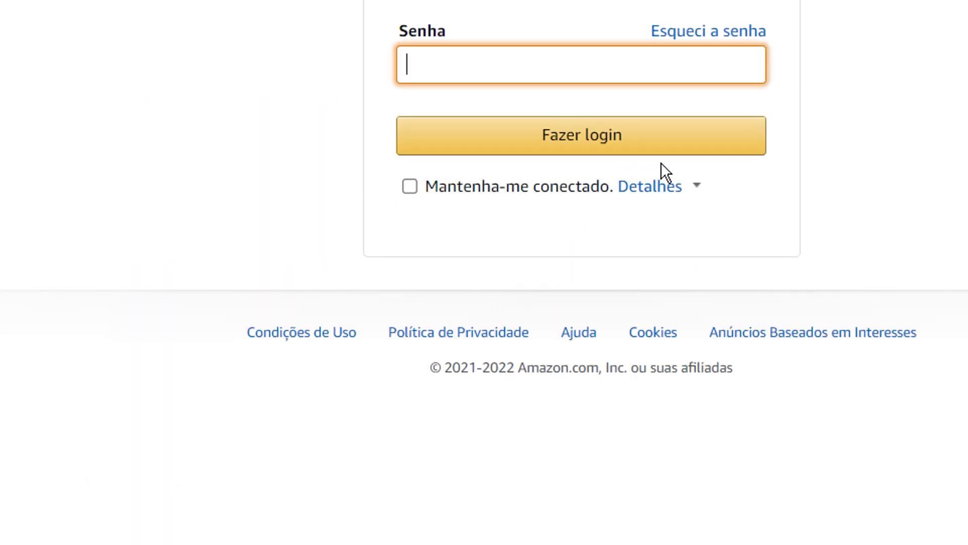
Step: Use the saved password and request a one-time sign-in code
left_click(715, 78)
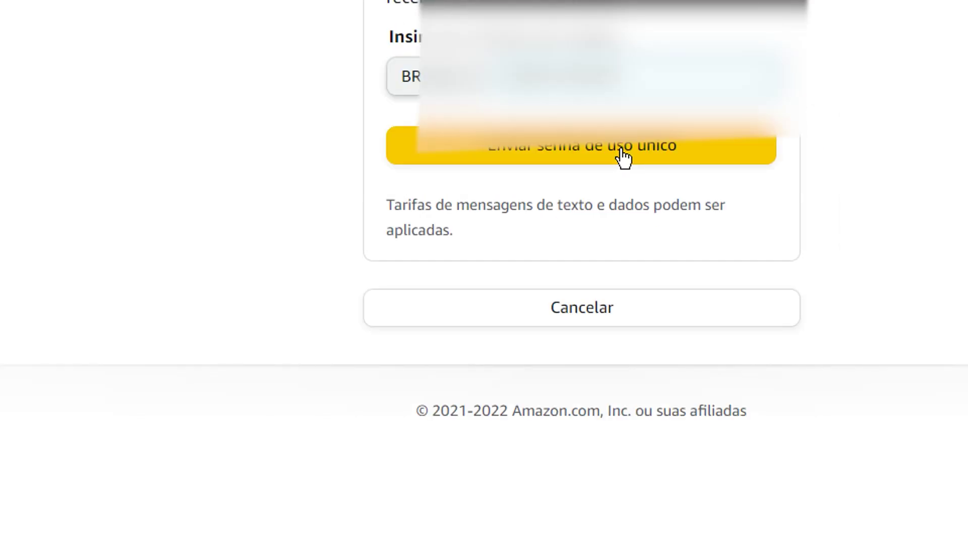
left_click(587, 156)
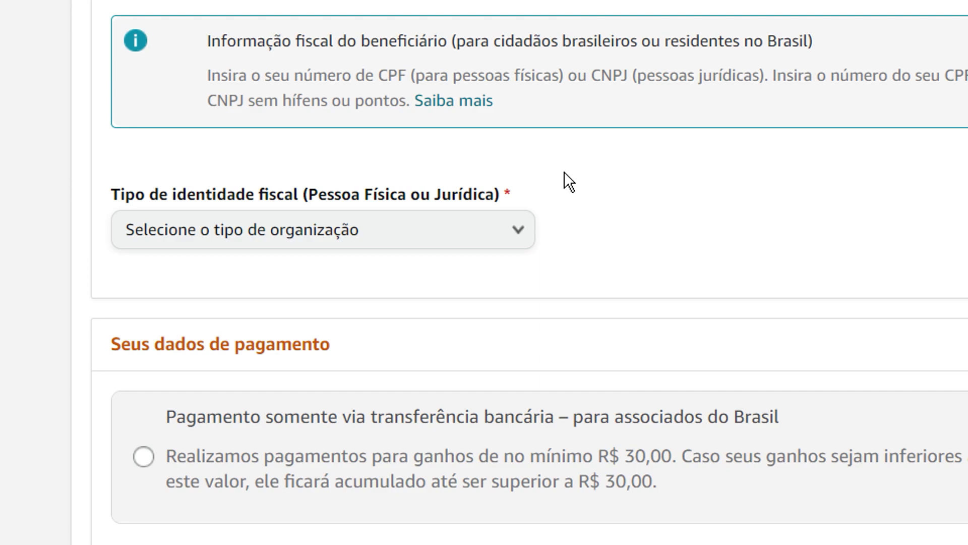
Step: Paste the company's CNPJ and set the tax identity type to Pessoa Jurídica
scroll(393, 75, "up", 2)
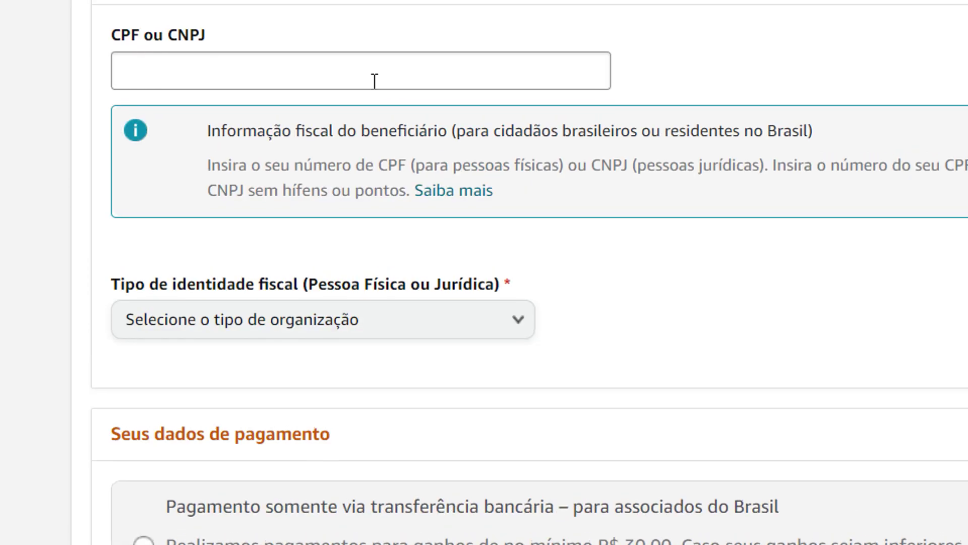
left_click(379, 84)
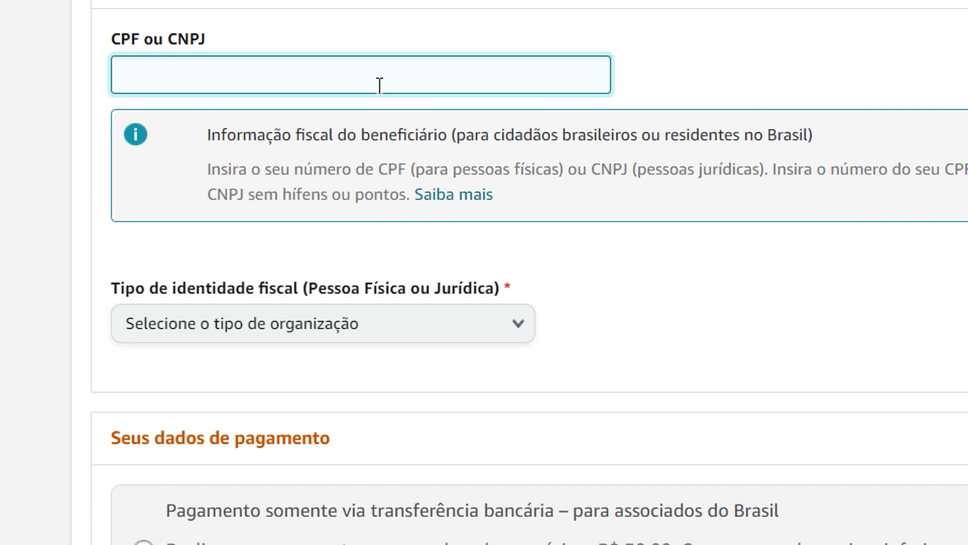
key("ctrl+v")
left_click(249, 139)
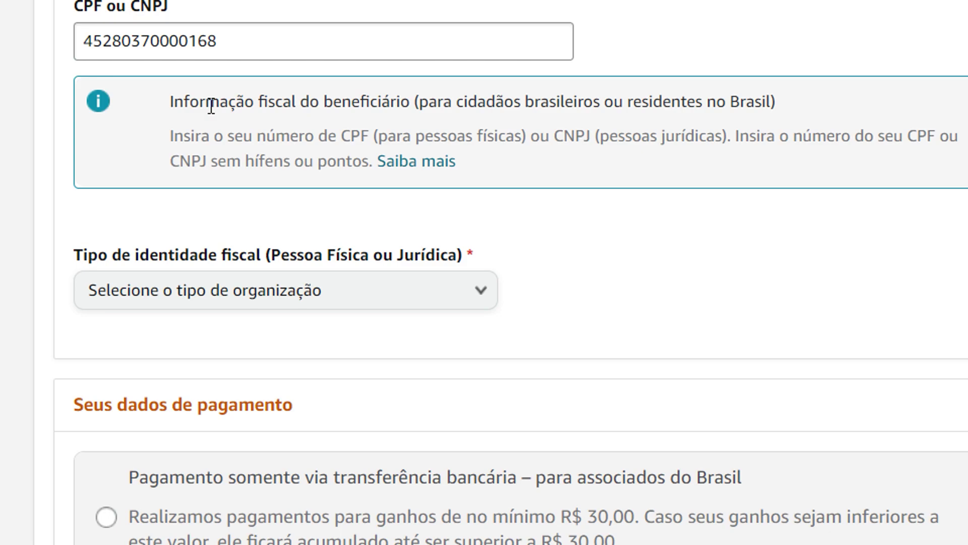
left_click(366, 277)
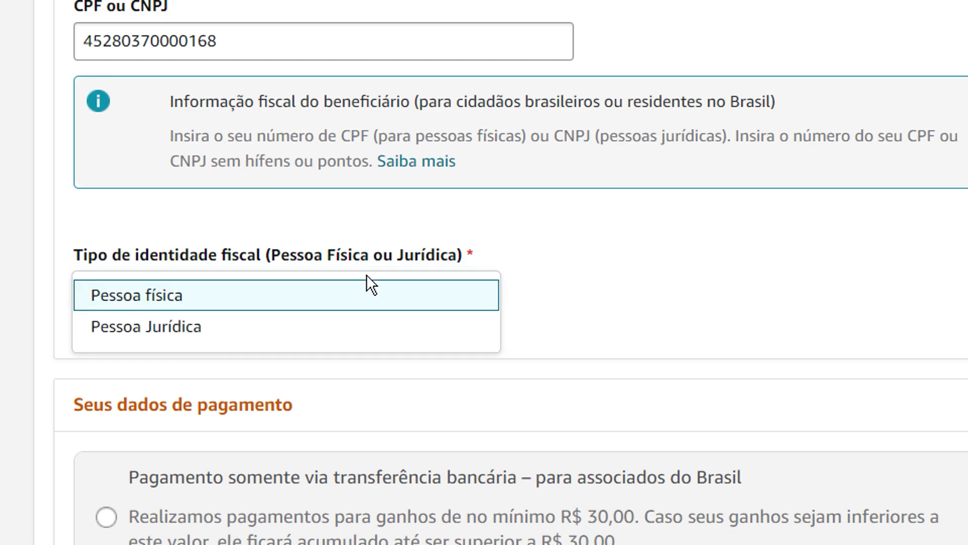
left_click(222, 333)
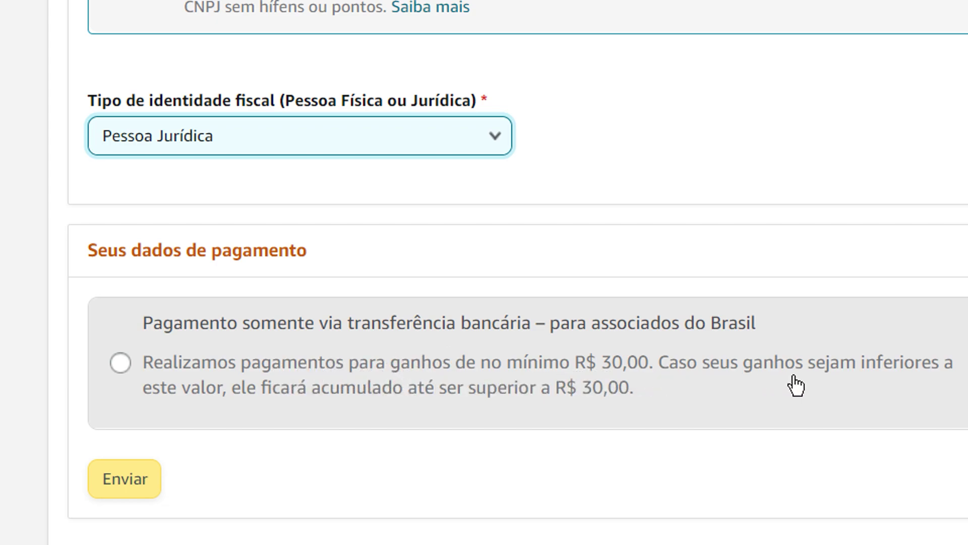
Step: Choose bank transfer as the payment method
left_click(216, 375)
scroll(396, 482, "down", 3)
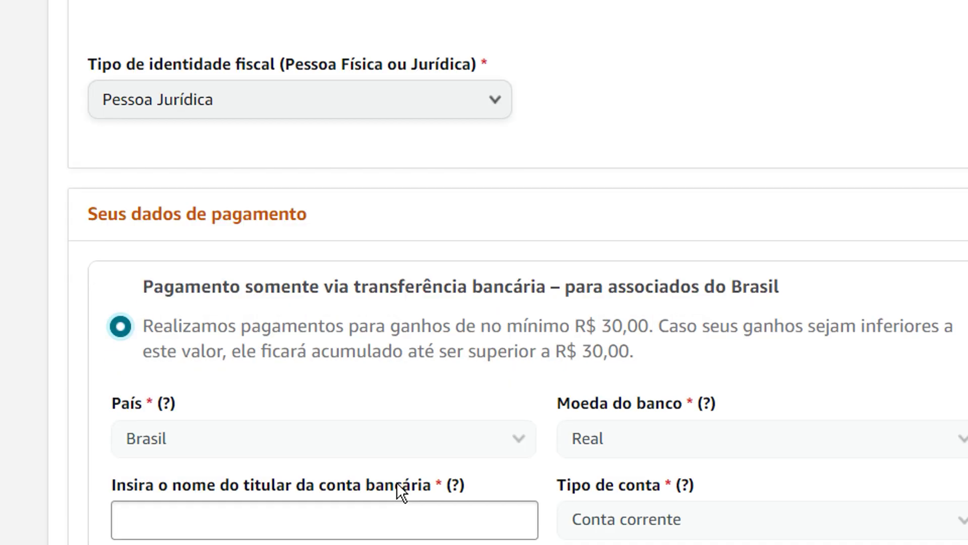
scroll(445, 368, "down", 6)
Step: Fill in the account holder, account number and confirmation fields on the bank transfer form
scroll(518, 66, "up", 3)
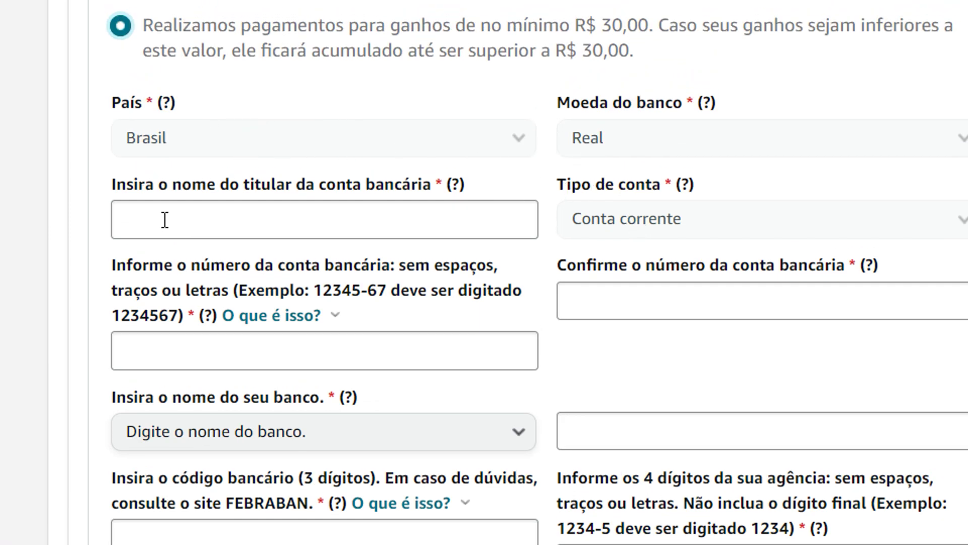
mouse_move(456, 186)
left_click(443, 217)
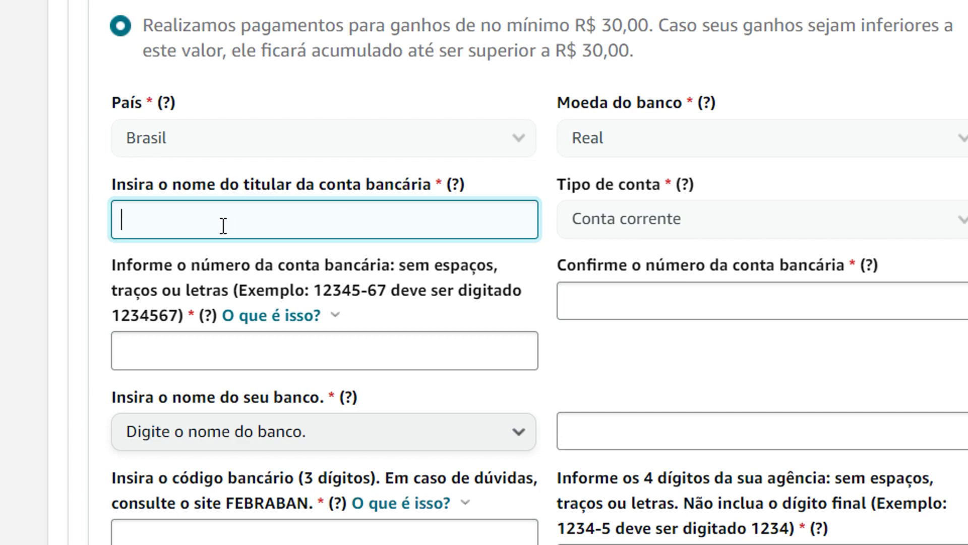
left_click(602, 302)
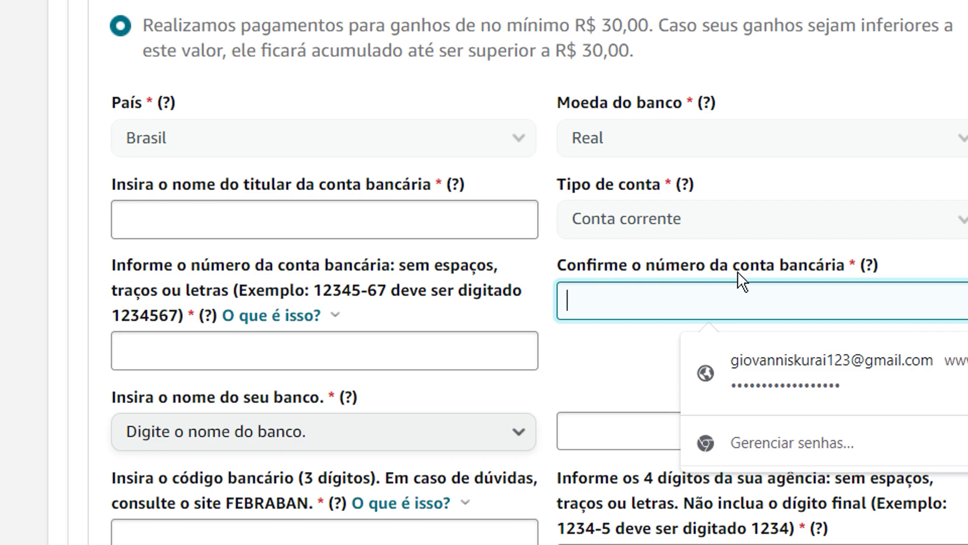
left_click(289, 352)
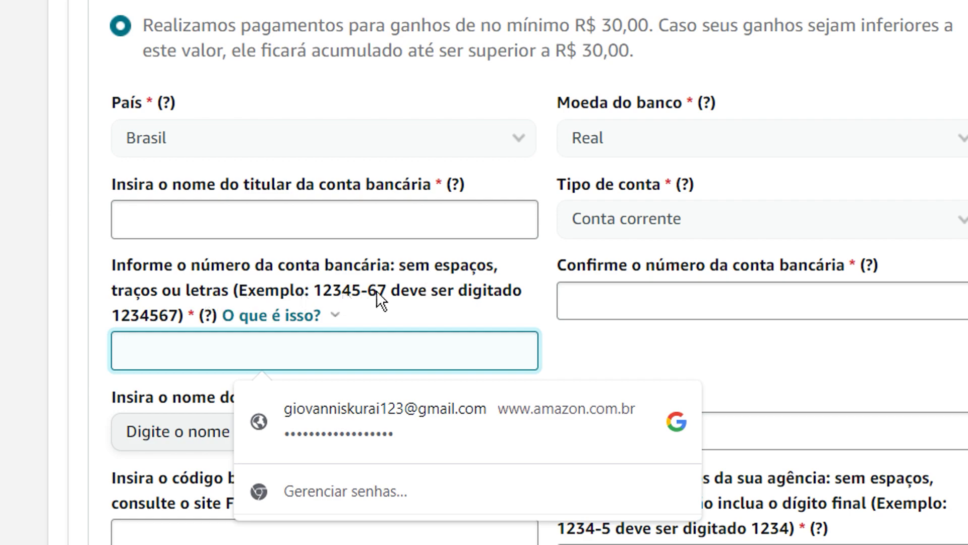
scroll(323, 282, "down", 5)
scroll(484, 80, "up", 2)
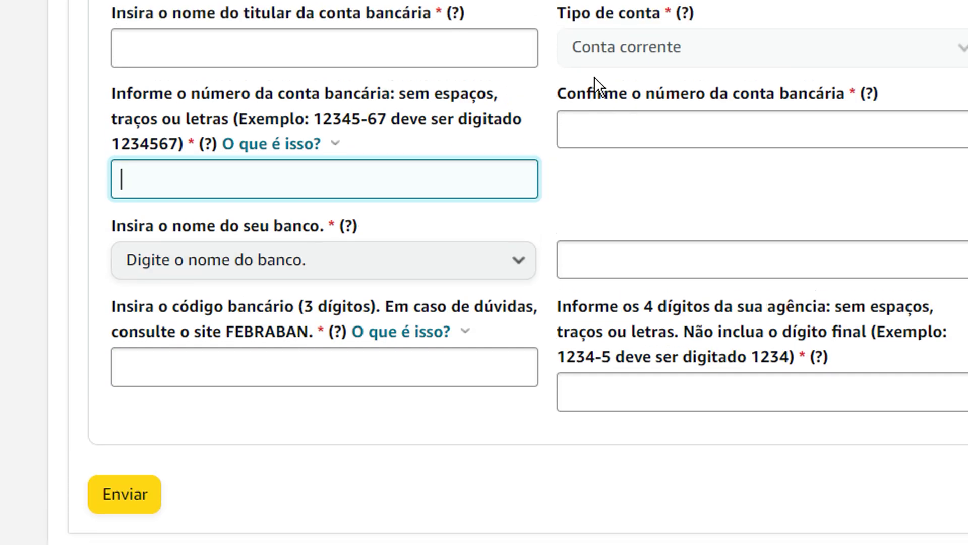
scroll(494, 191, "up", 2)
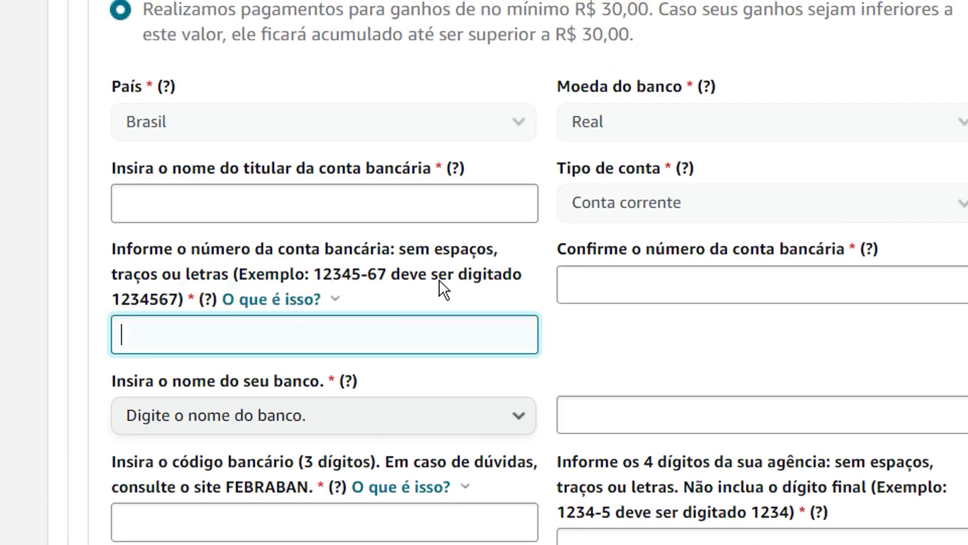
scroll(303, 378, "down", 4)
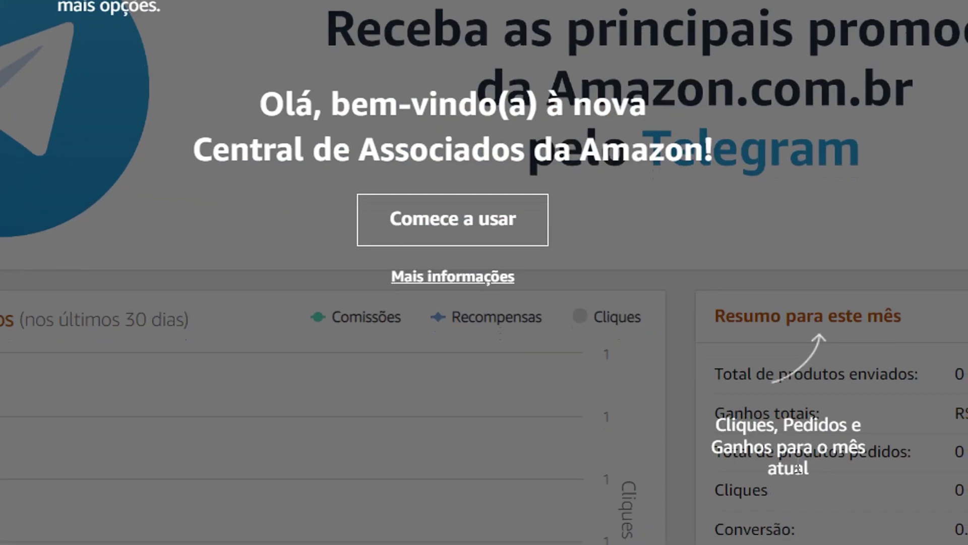
Step: Dismiss the welcome overlay with 'Comece a usar' and review the earnings chart and monthly totals
left_click(471, 220)
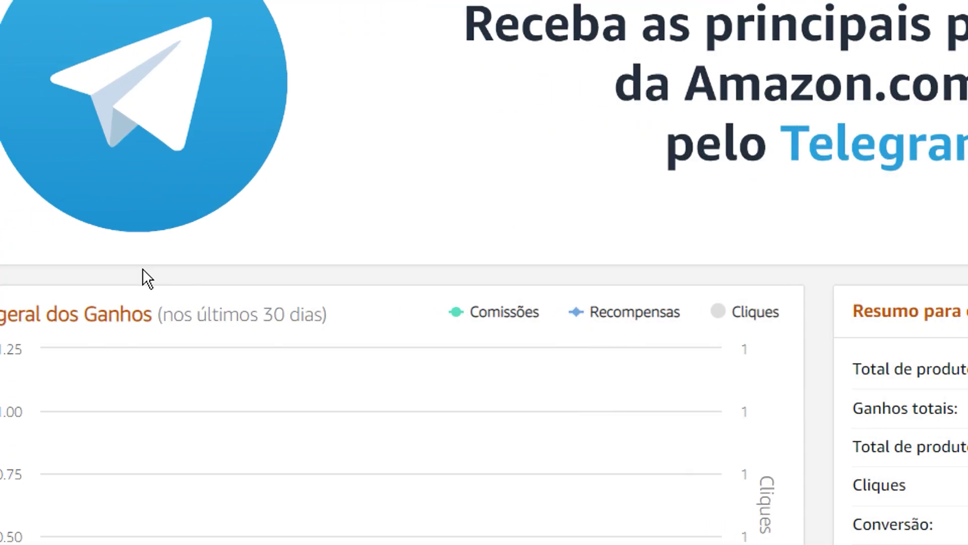
scroll(5, 276, "down", 5)
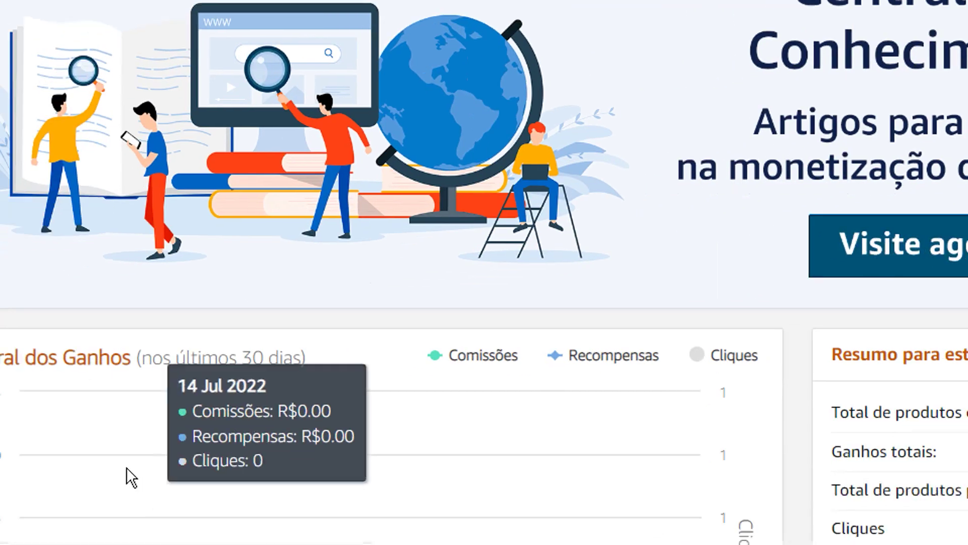
scroll(272, 435, "down", 6)
scroll(353, 393, "up", 4)
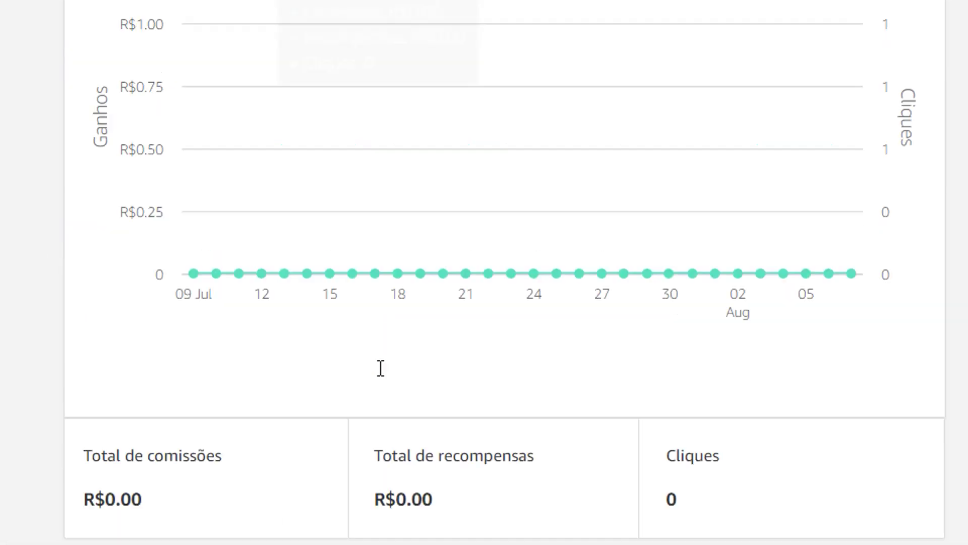
scroll(396, 345, "up", 1)
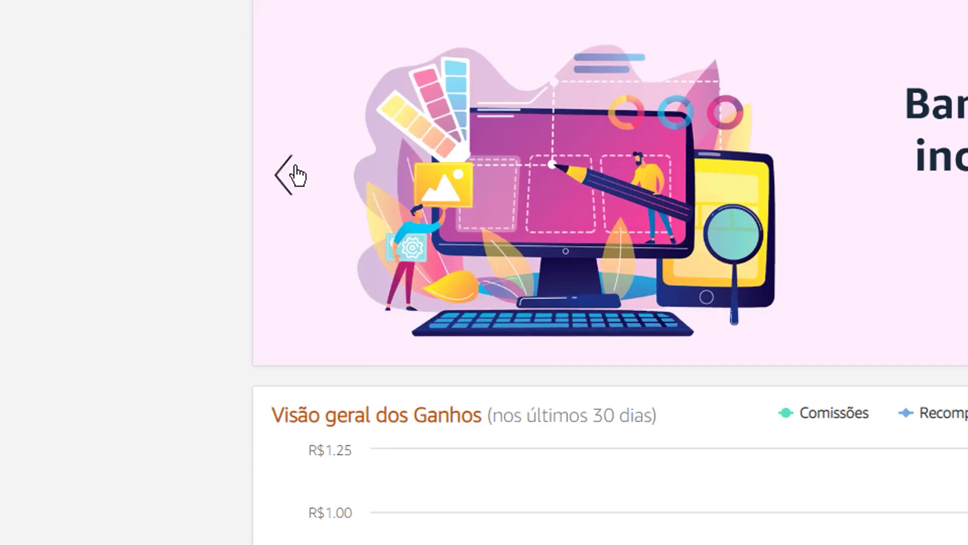
scroll(301, 147, "up", 3)
Step: Go to Ferramentas > Site Stripe from the top navigation
mouse_move(471, 92)
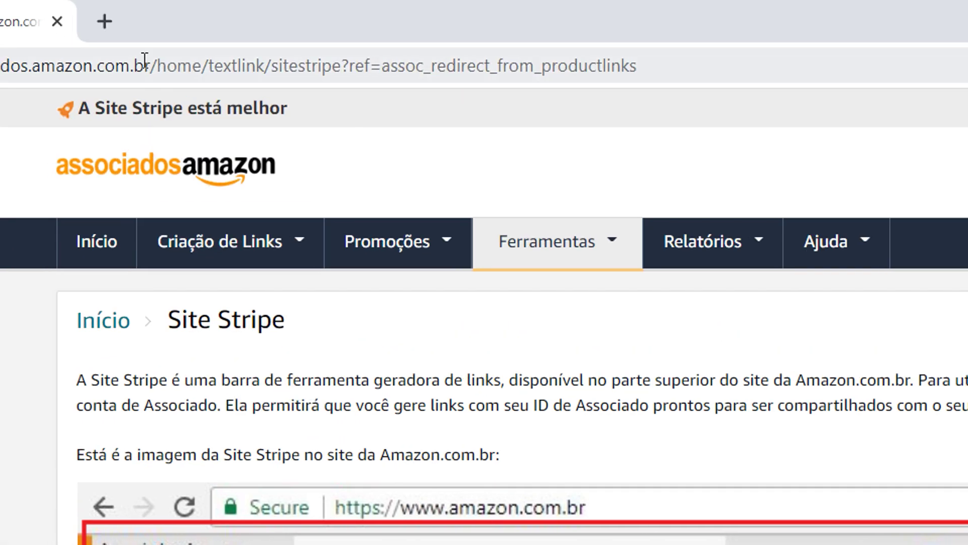
Step: Load Amazon.com.br in a new tab and open the CUIKCA ultra-thin zip wallet product page
left_click(104, 21)
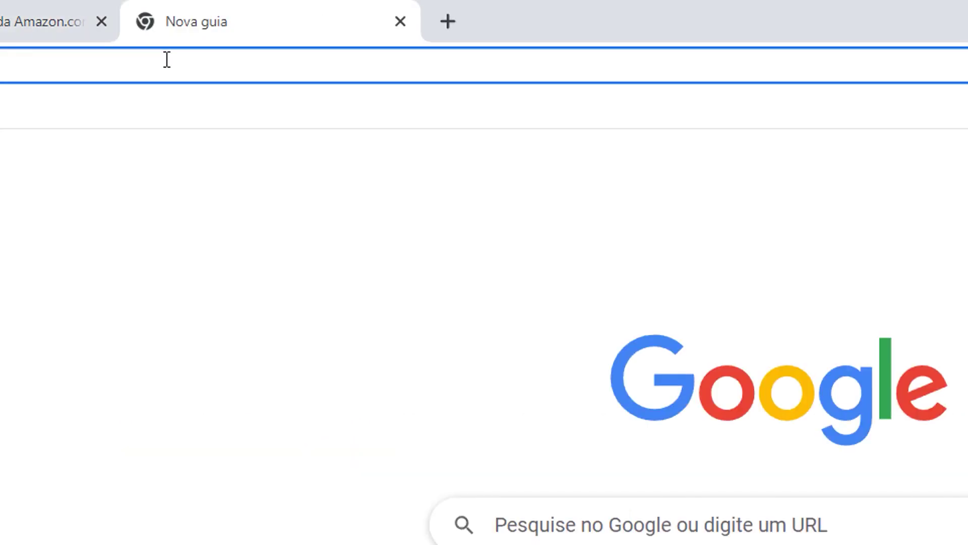
type("amazon.com.br")
key("Return")
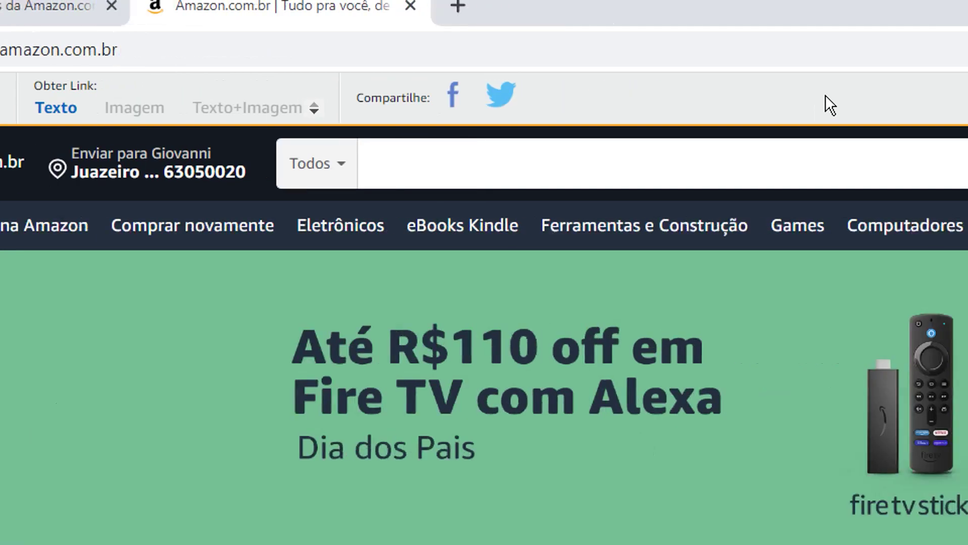
left_click(373, 174)
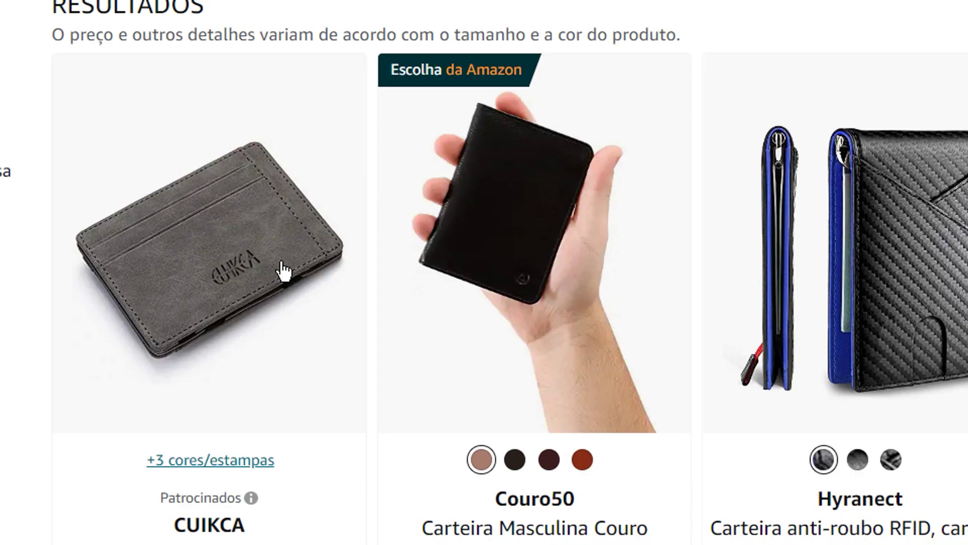
left_click(284, 270)
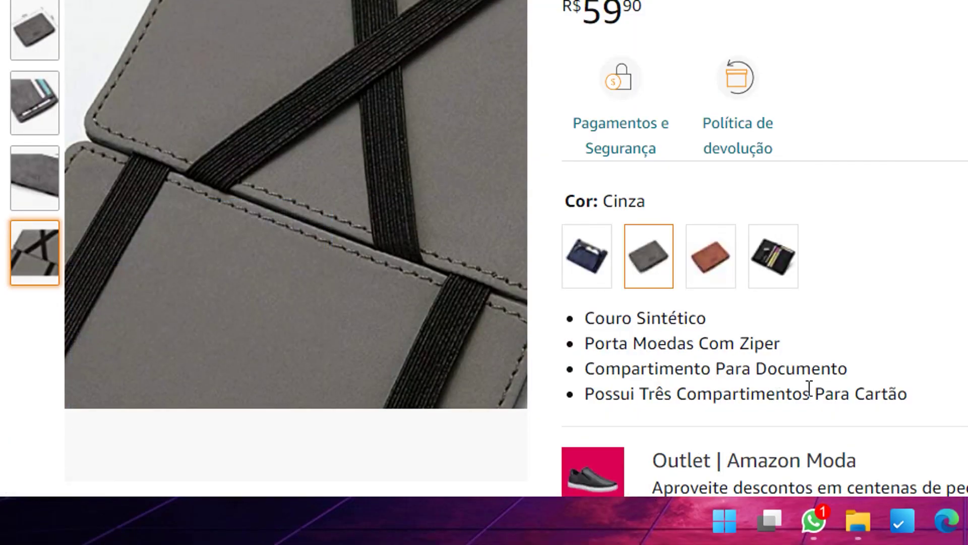
scroll(807, 389, "down", 3)
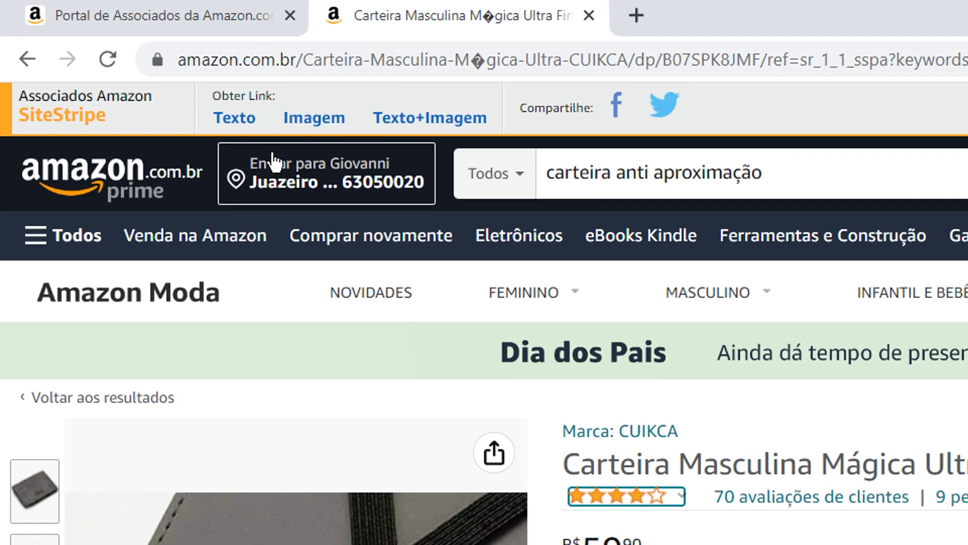
left_click(242, 126)
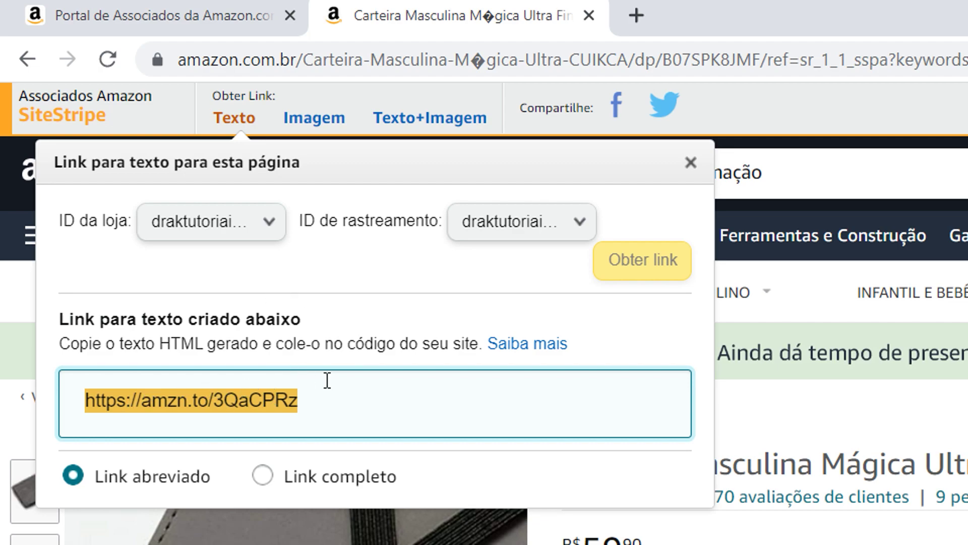
left_click_drag(415, 385, 63, 399)
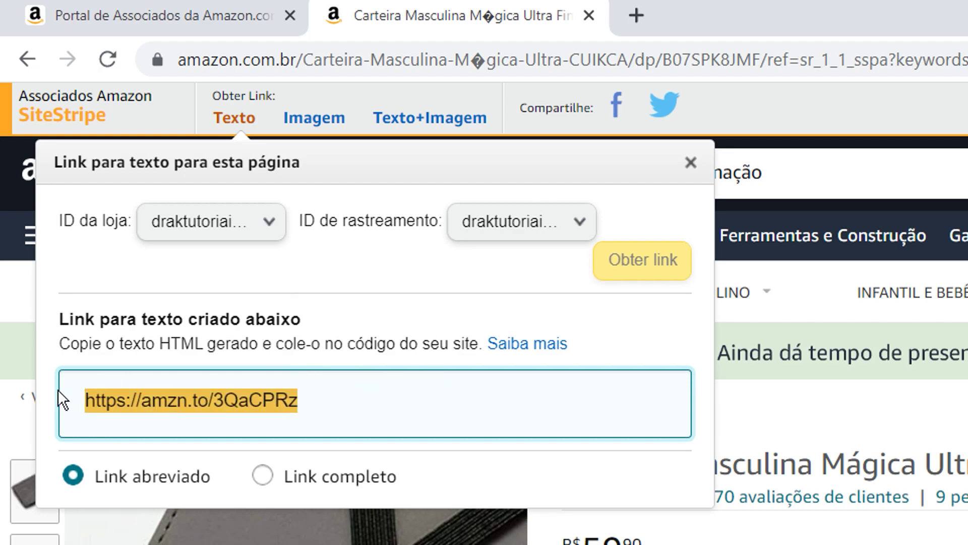